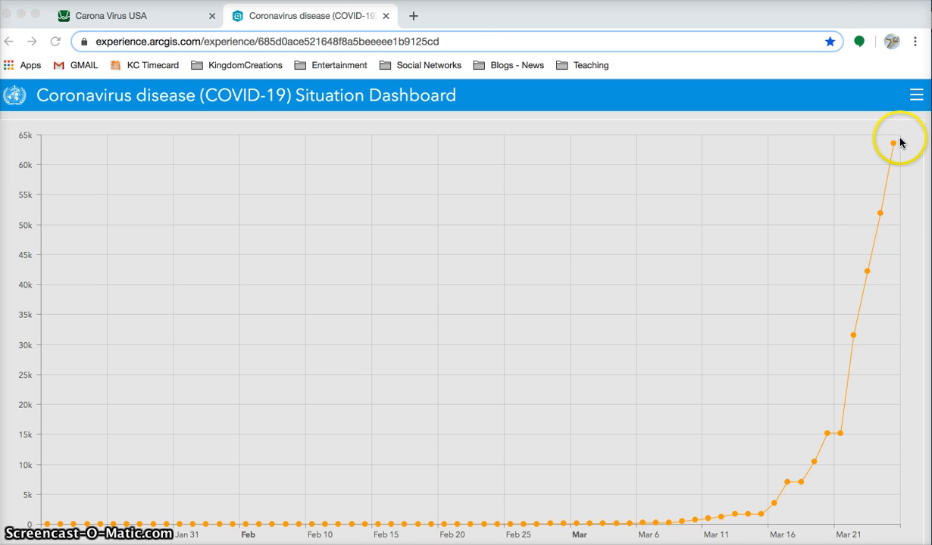
- Examine the daily case points from about March 20 to March 24 on the dashboard's cumulative case curve
left_click(881, 216)
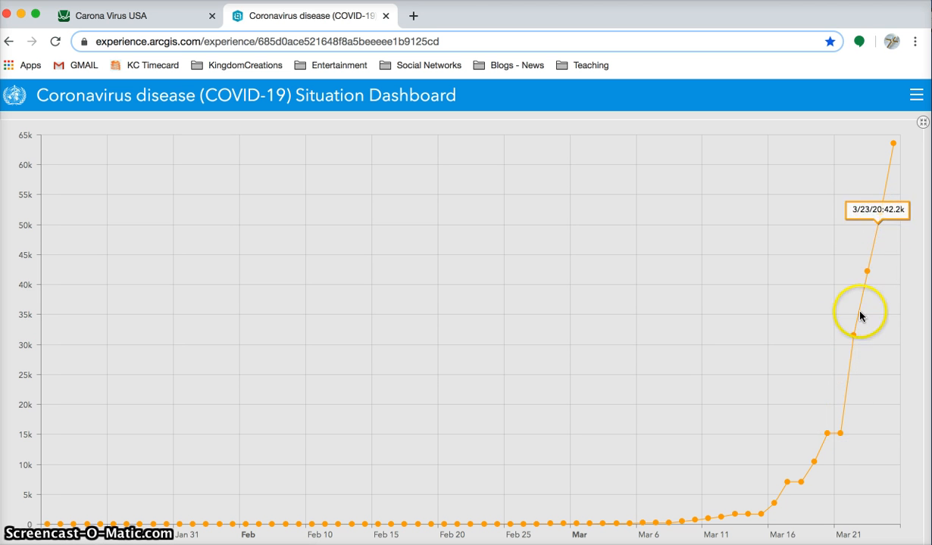
mouse_move(881, 217)
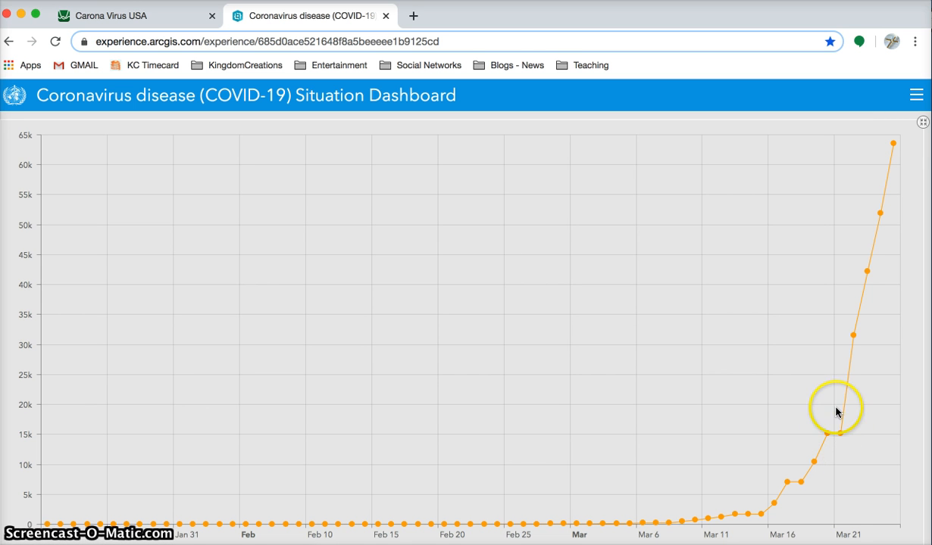
mouse_move(838, 435)
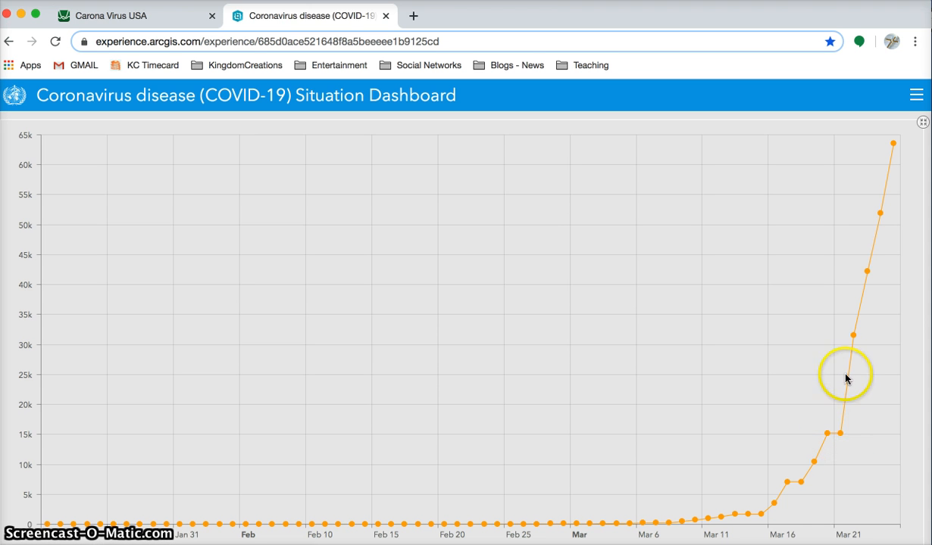
mouse_move(854, 331)
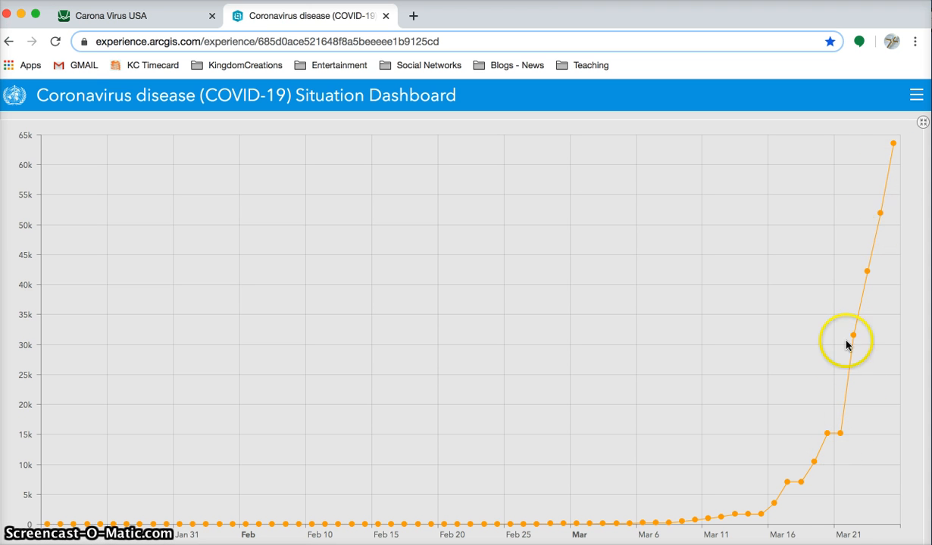
- Switch to the Desmos graph "Carona Virus USA" and expand the x₁/y₁ table to review all its rows through day 59
left_click(137, 20)
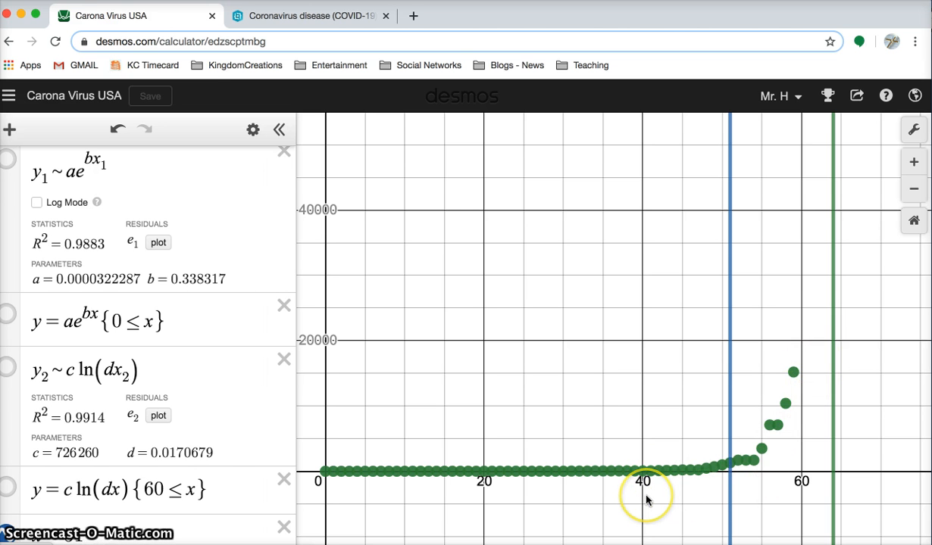
scroll(162, 228, "up", 10)
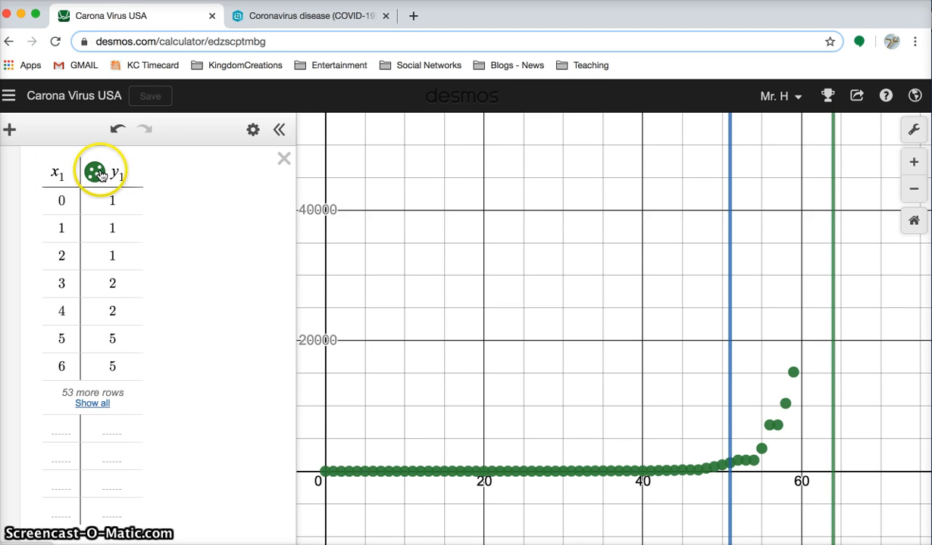
left_click(93, 405)
scroll(156, 420, "down", 10)
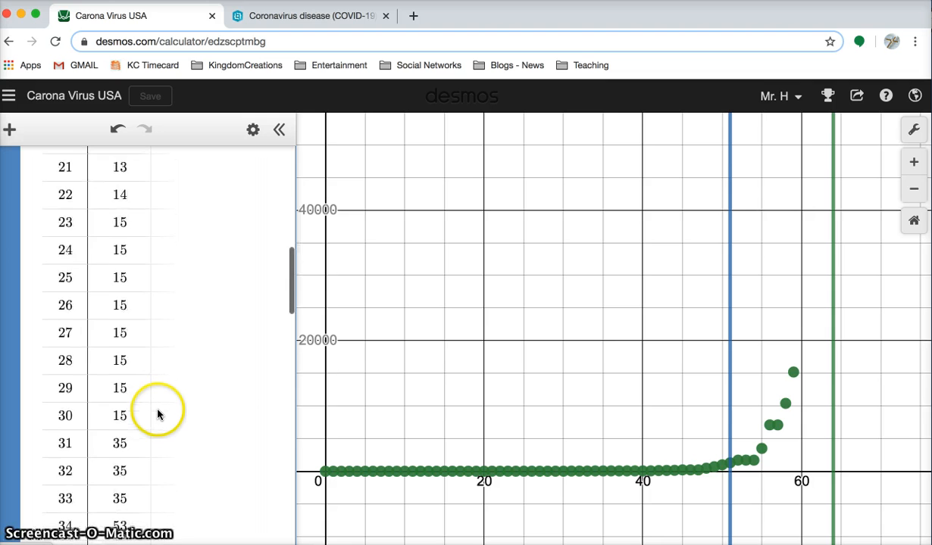
scroll(157, 409, "down", 15)
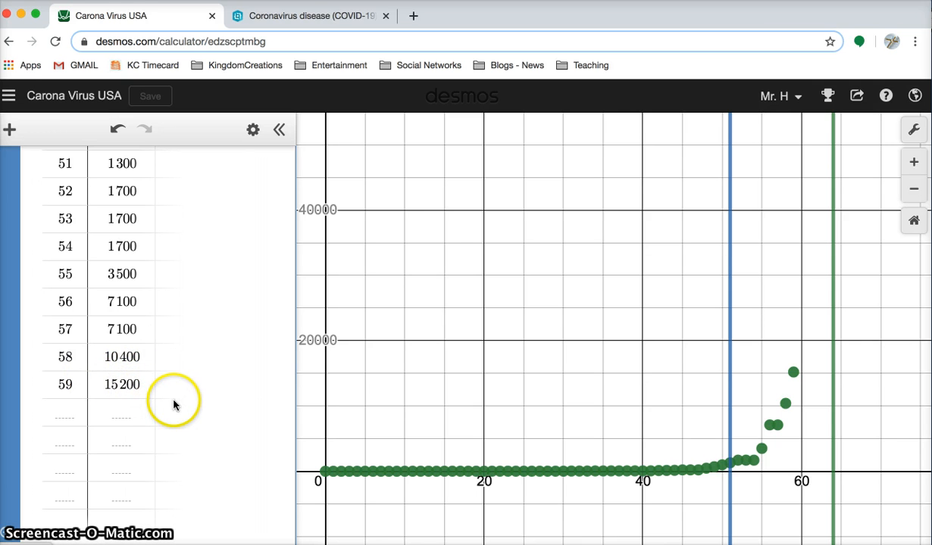
scroll(199, 416, "down", 1)
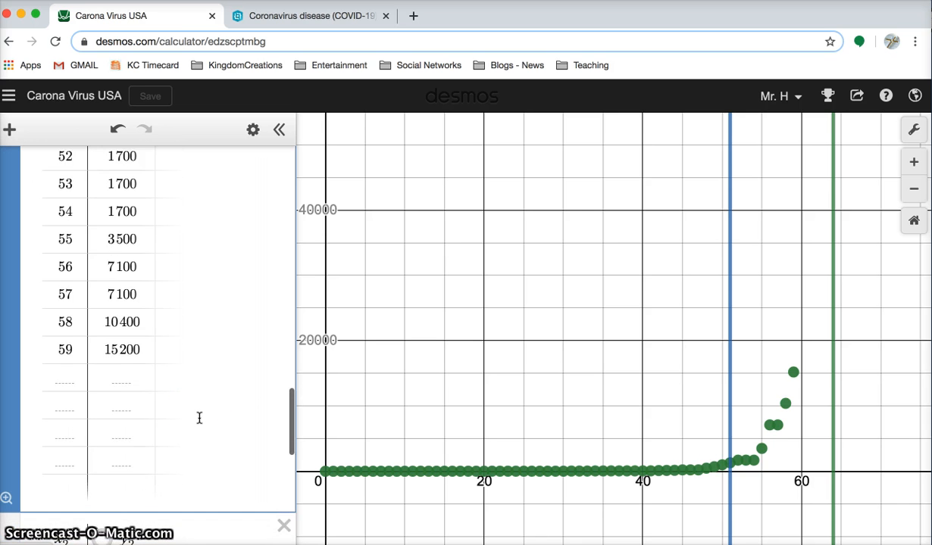
- Review the x₂/y₂ table for days 60 to 64 and the exponential regression y₁ ~ ae^(bx₁) below it
scroll(199, 418, "down", 8)
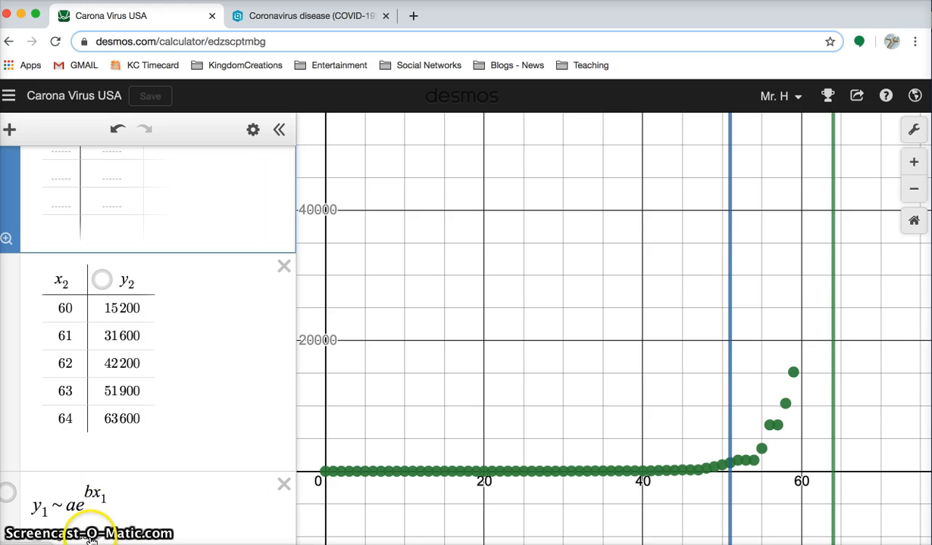
scroll(182, 401, "down", 2)
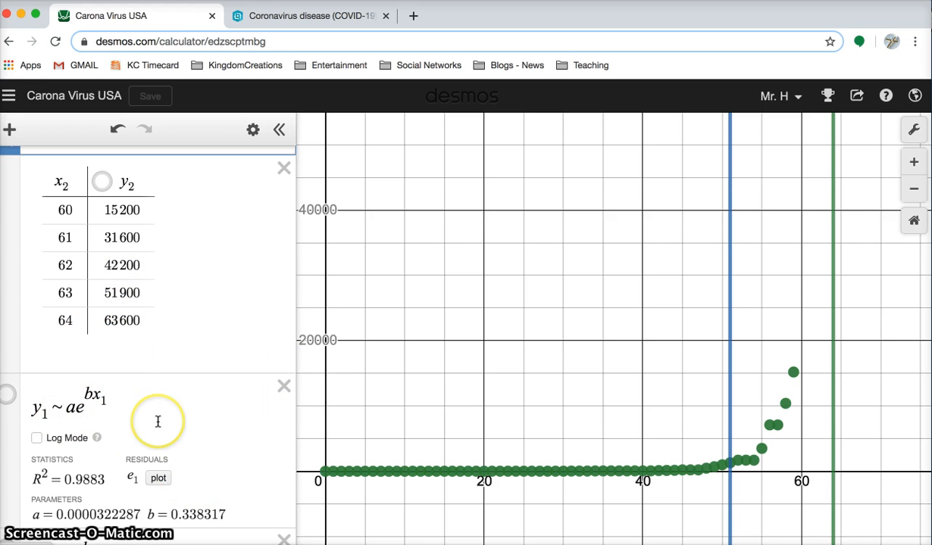
scroll(157, 422, "down", 1)
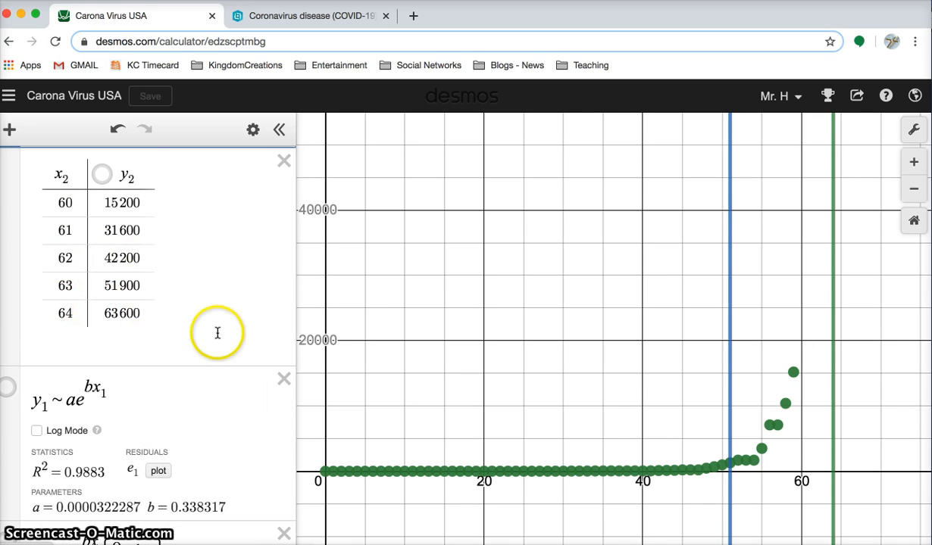
scroll(217, 334, "down", 3)
scroll(217, 333, "down", 4)
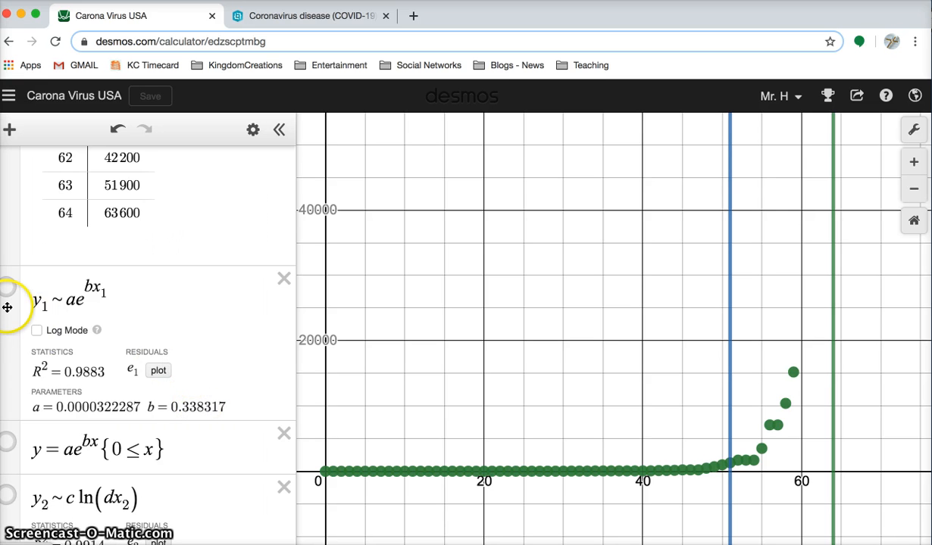
- Preview the exponential regression curve y₁ ~ ae^(bx₁) against the plotted data points and hide it again
scroll(10, 288, "up", 10)
scroll(76, 363, "down", 11)
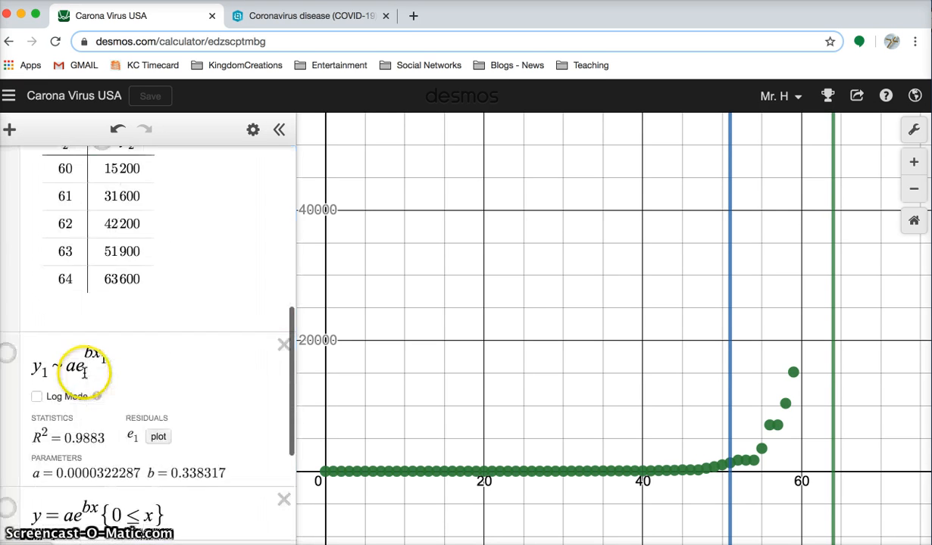
scroll(85, 371, "up", 1)
left_click(10, 222)
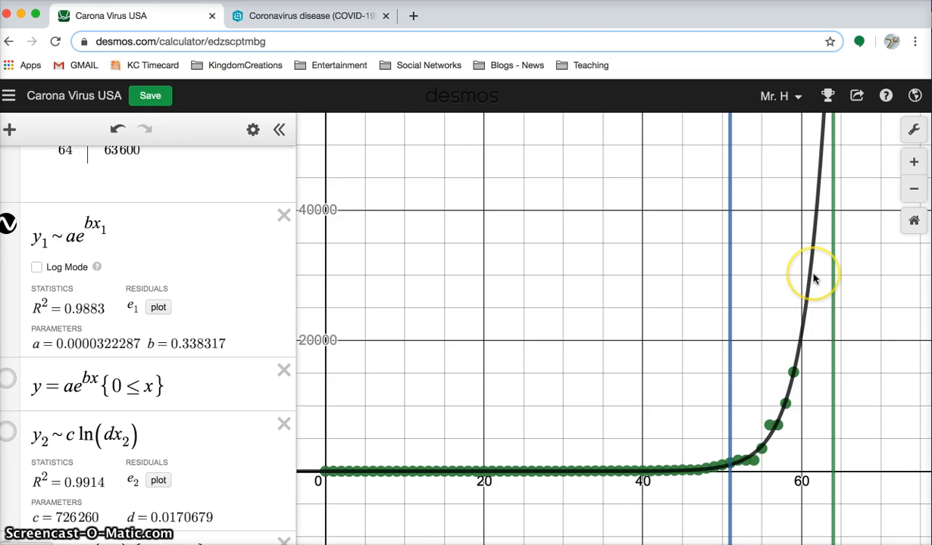
left_click(10, 227)
- Show the exponential curve y = ae^(bx) and restrict its domain to 0 ≤ x ≤ 59
left_click(9, 380)
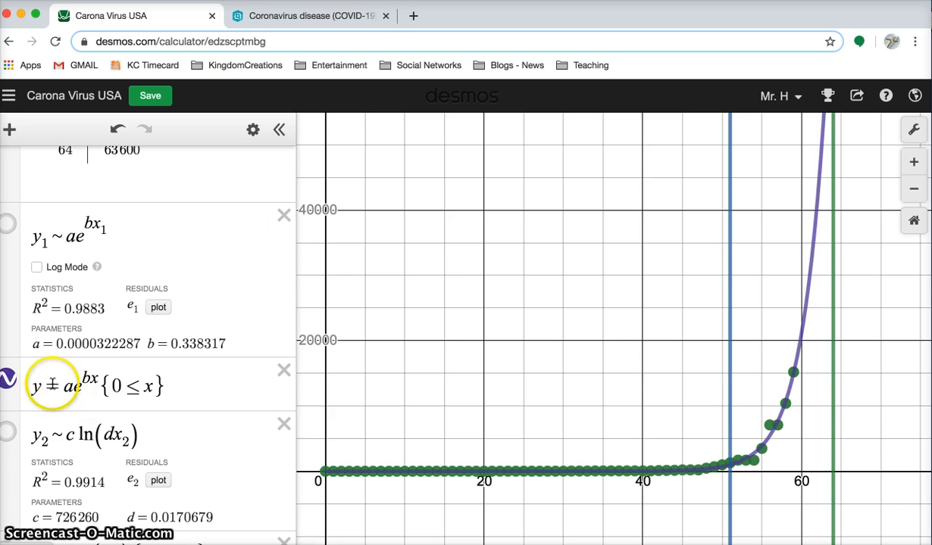
left_click(150, 387)
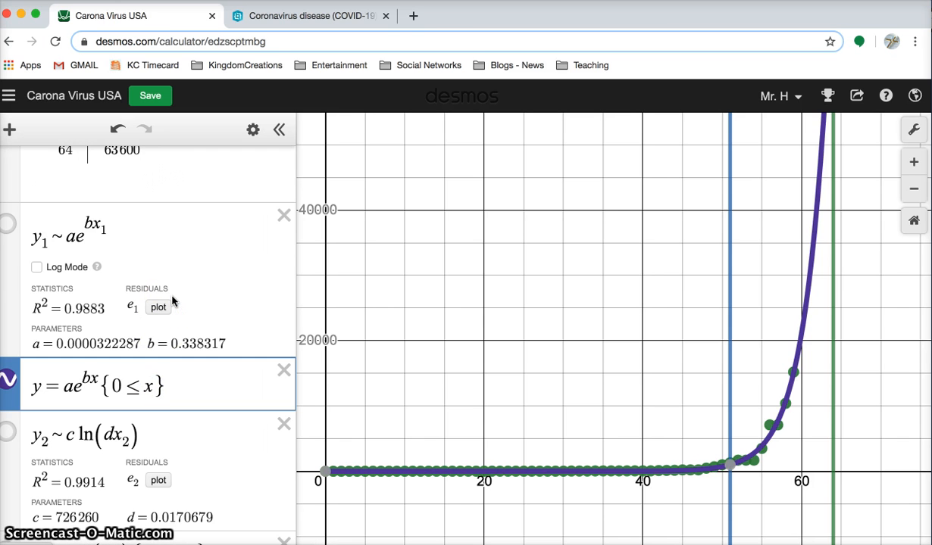
type("<")
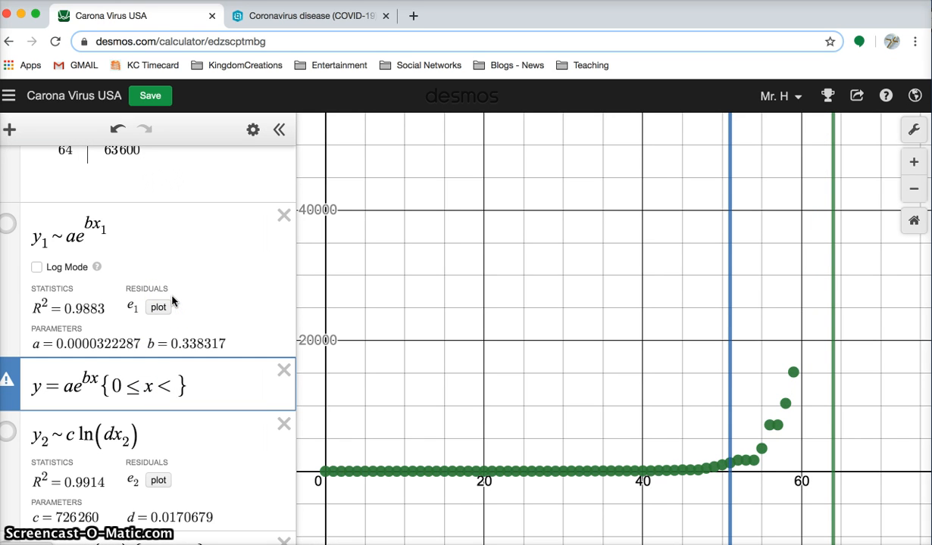
type("=")
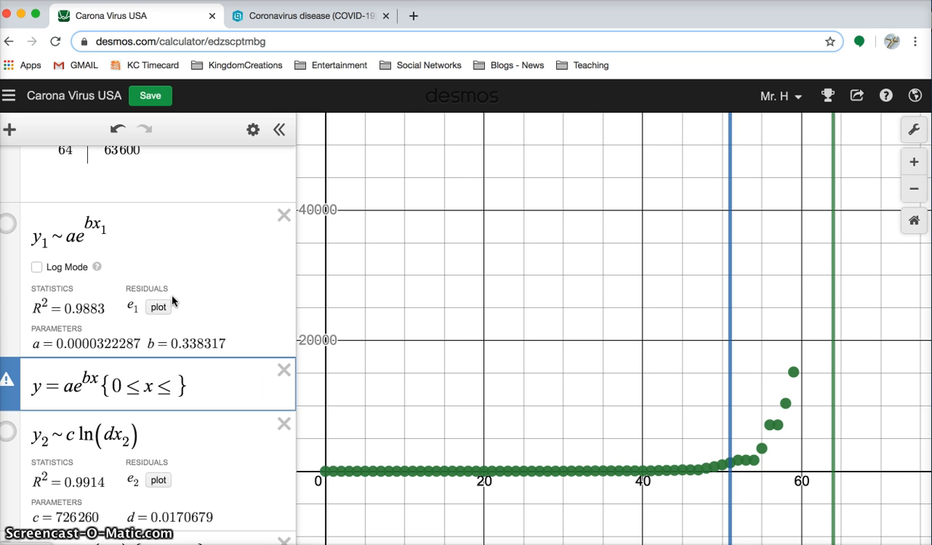
scroll(151, 205, "up", 3)
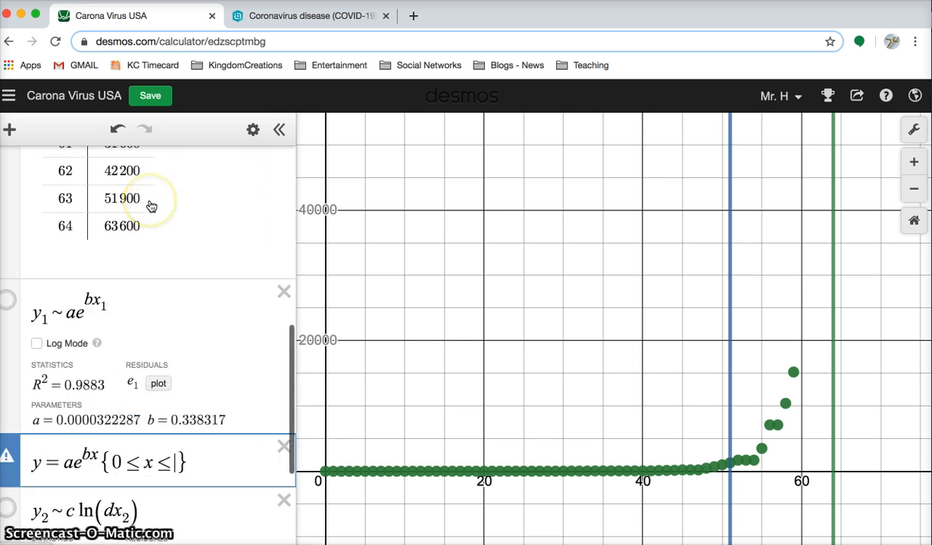
scroll(151, 205, "down", 5)
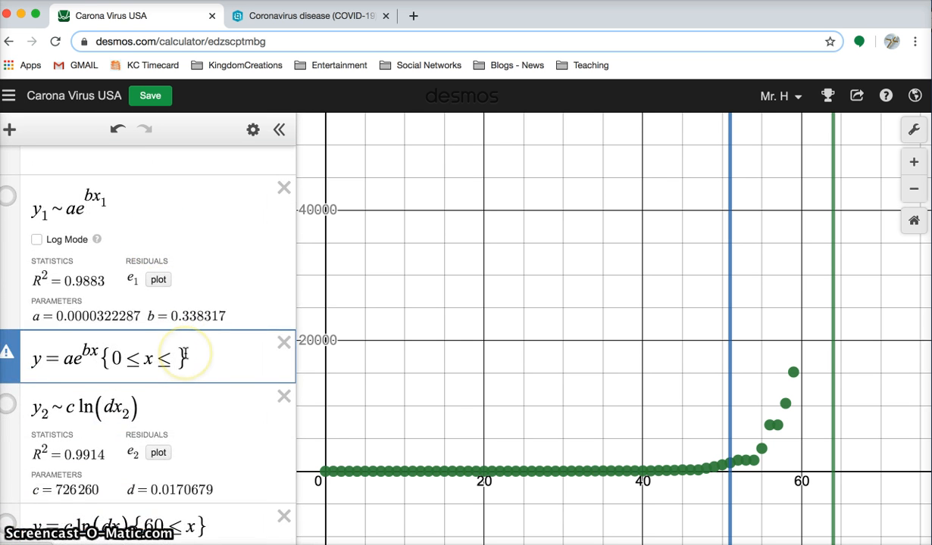
type("59")
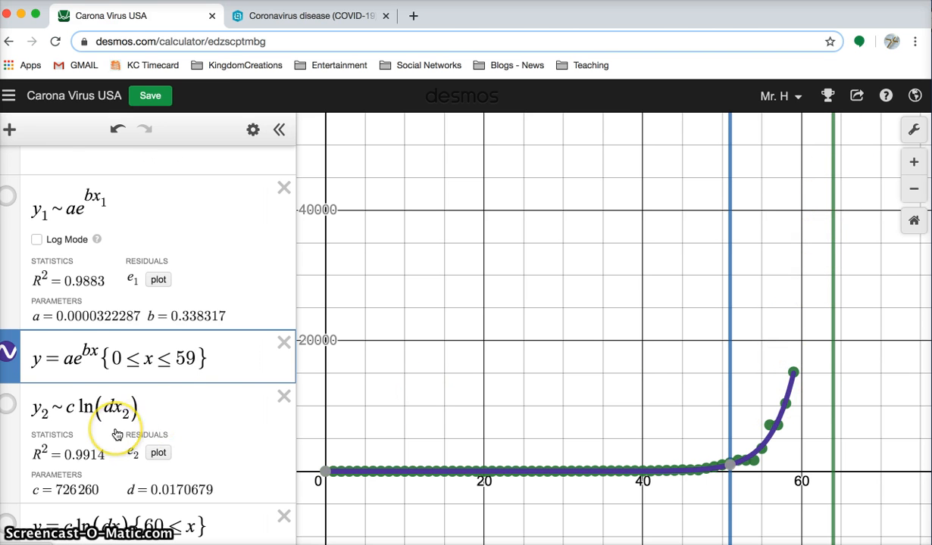
- Plot the x₂/y₂ table's points and bring all of them into view on the graph
scroll(119, 432, "down", 5)
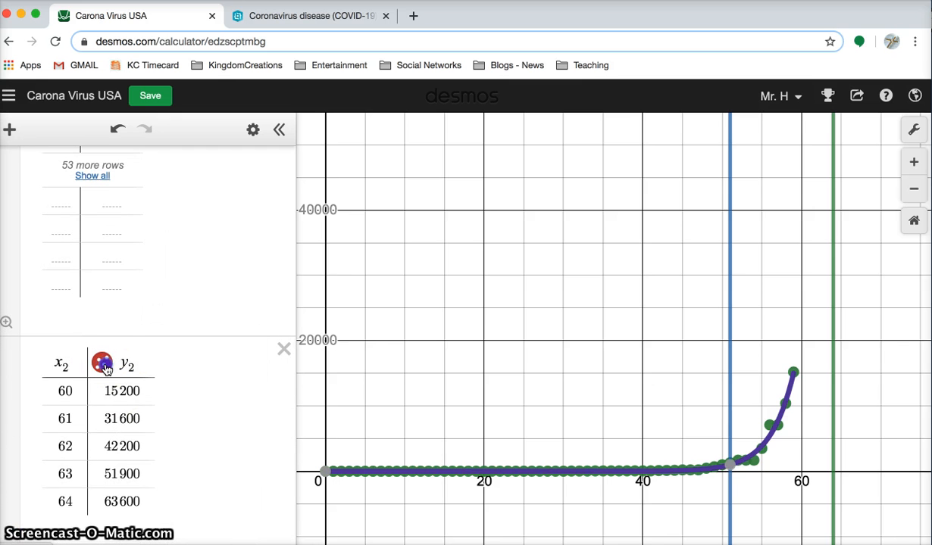
scroll(156, 417, "down", 1)
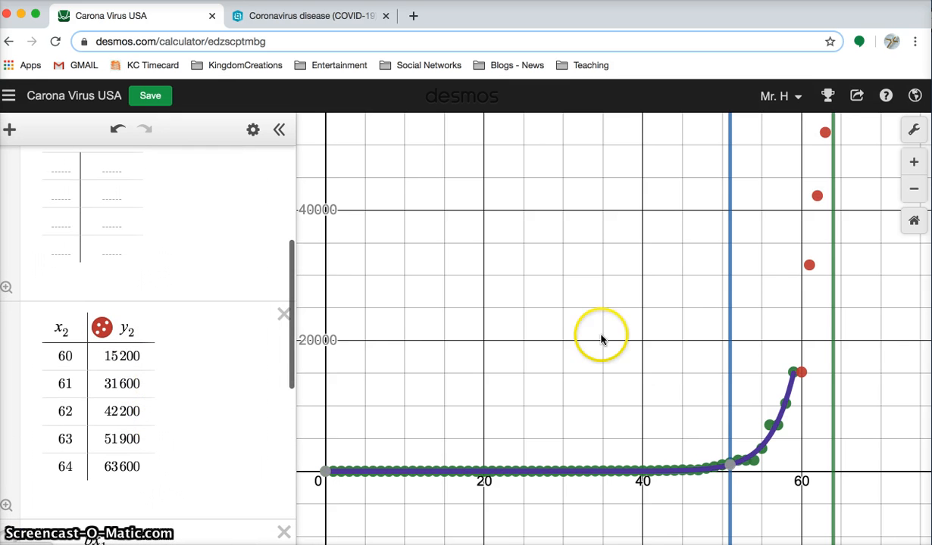
left_click_drag(879, 308, 726, 387)
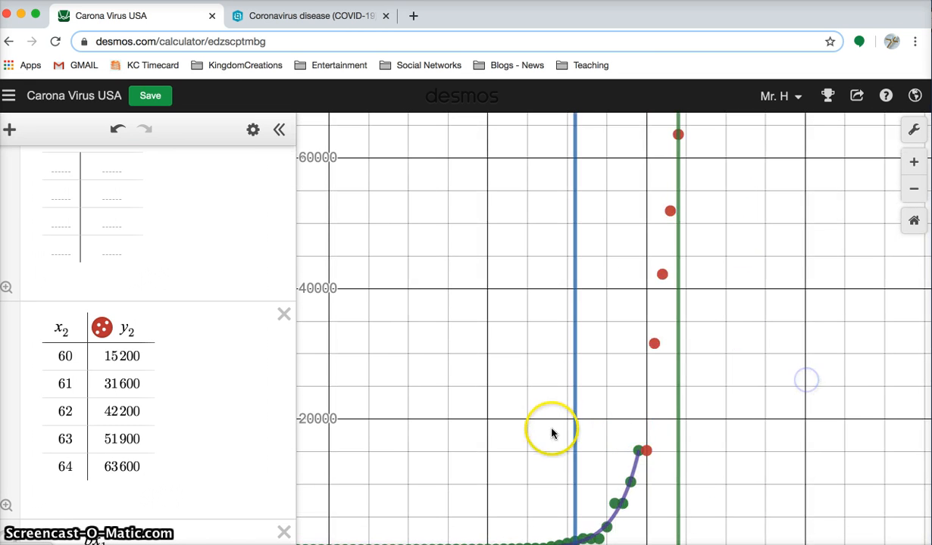
- Clear both values of the day 64 row from the x₂/y₂ table
left_click(144, 464)
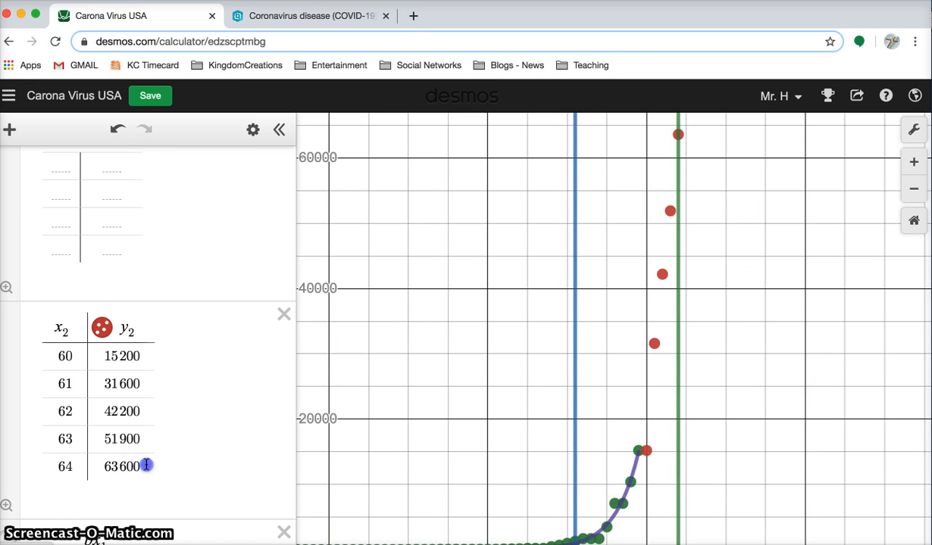
key("BackSpace")
key("BackSpace")
key("BackSpace")
key("BackSpace")
key("BackSpace")
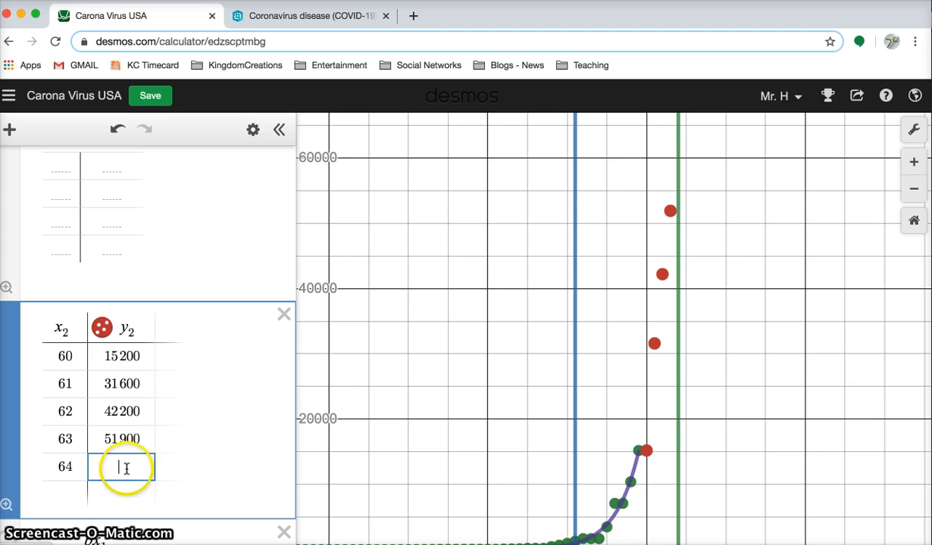
double_click(80, 467)
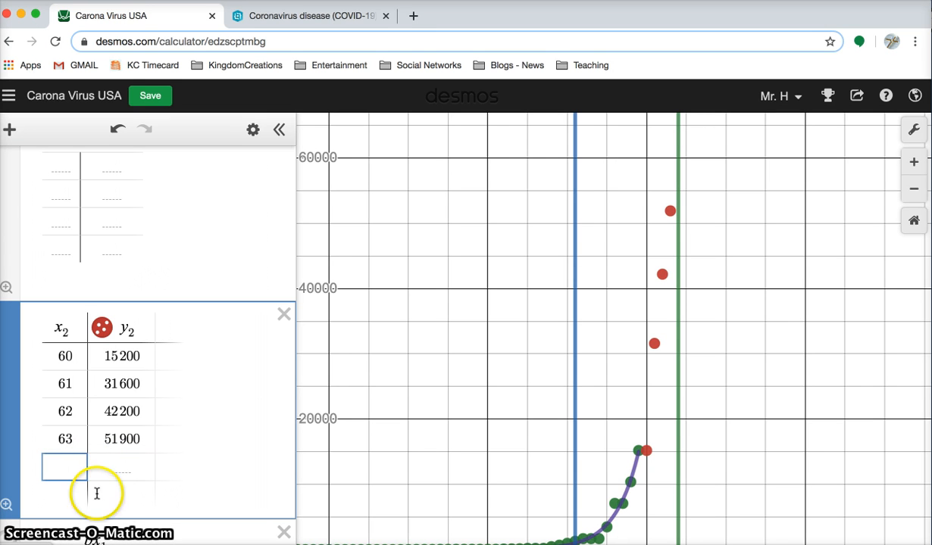
left_click(116, 497)
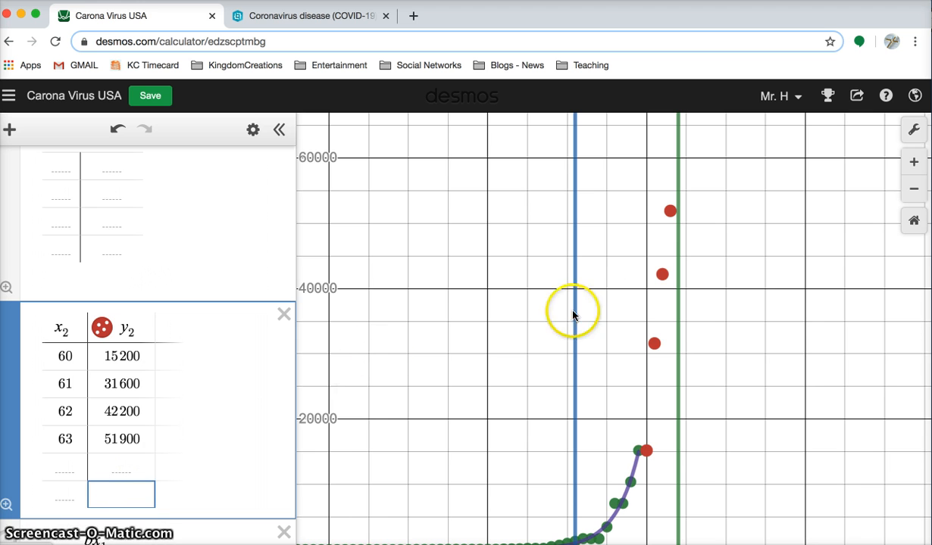
- Preview the logarithmic regression y₂ ~ c ln(dx₂) on the graph and replace it with the curve y = c ln(dx) {60 ≤ x}
left_click_drag(780, 318, 759, 322)
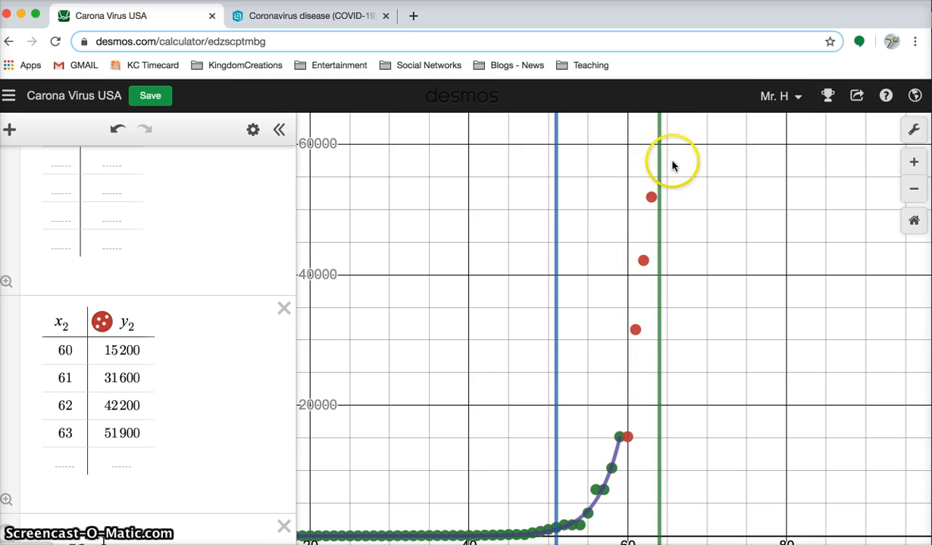
scroll(228, 448, "down", 3)
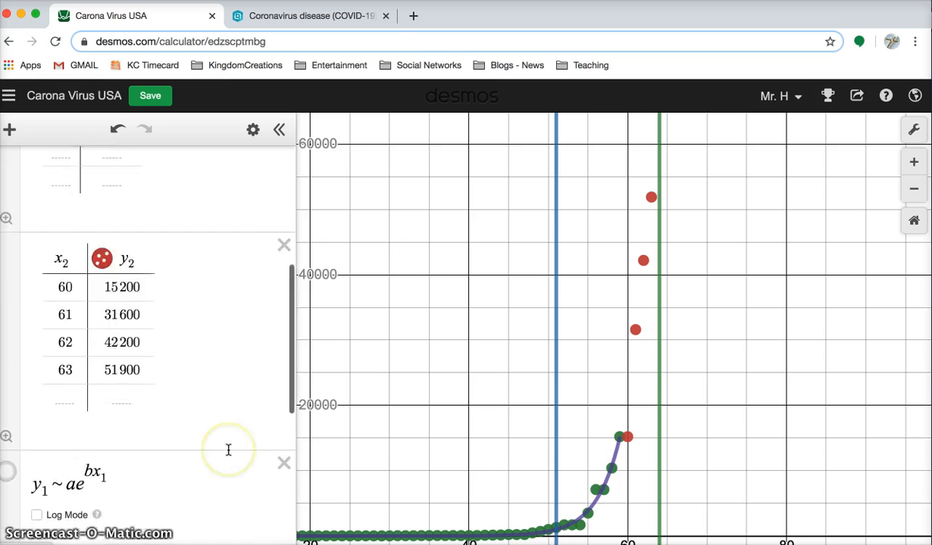
scroll(228, 450, "down", 7)
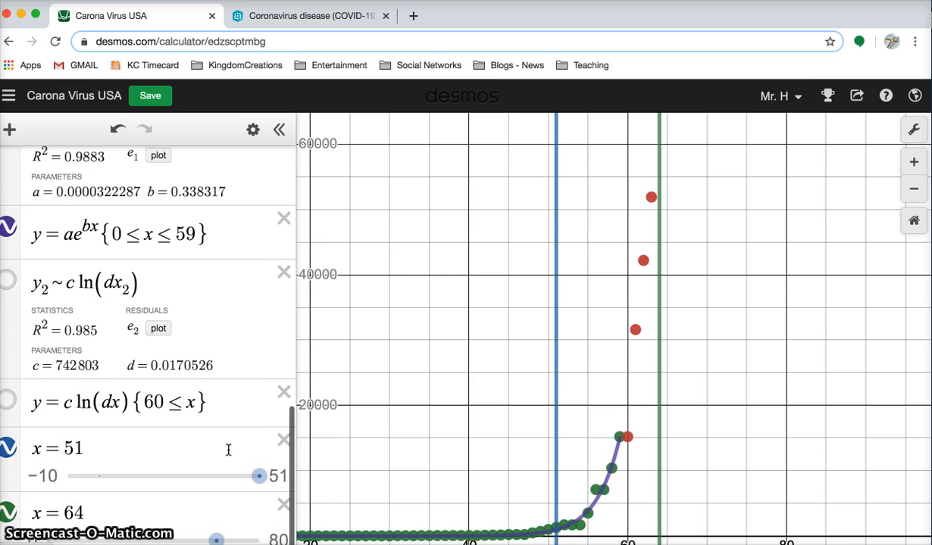
left_click(6, 286)
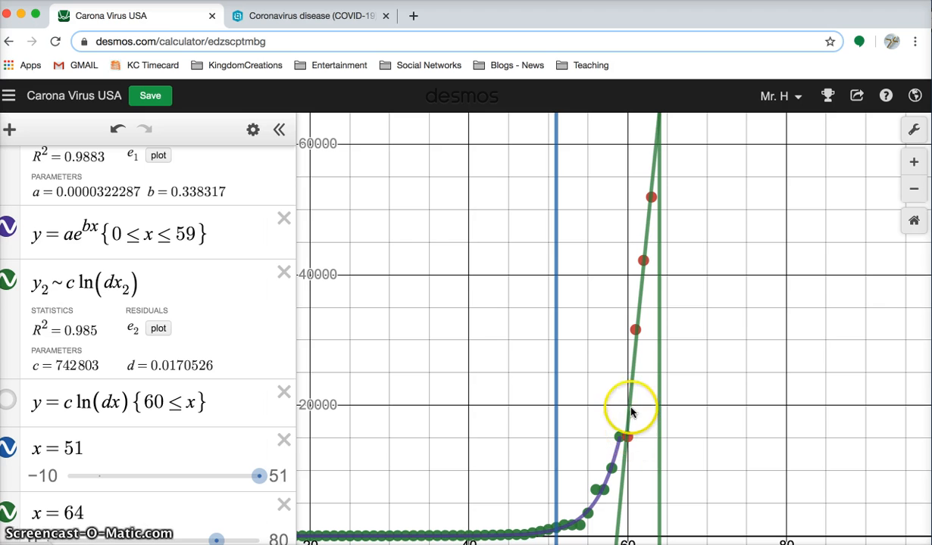
left_click(7, 286)
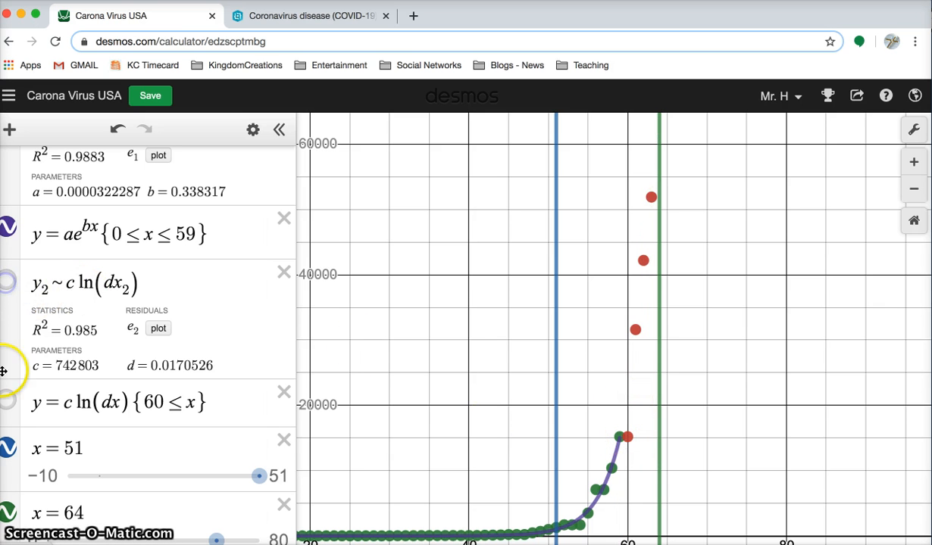
left_click(8, 403)
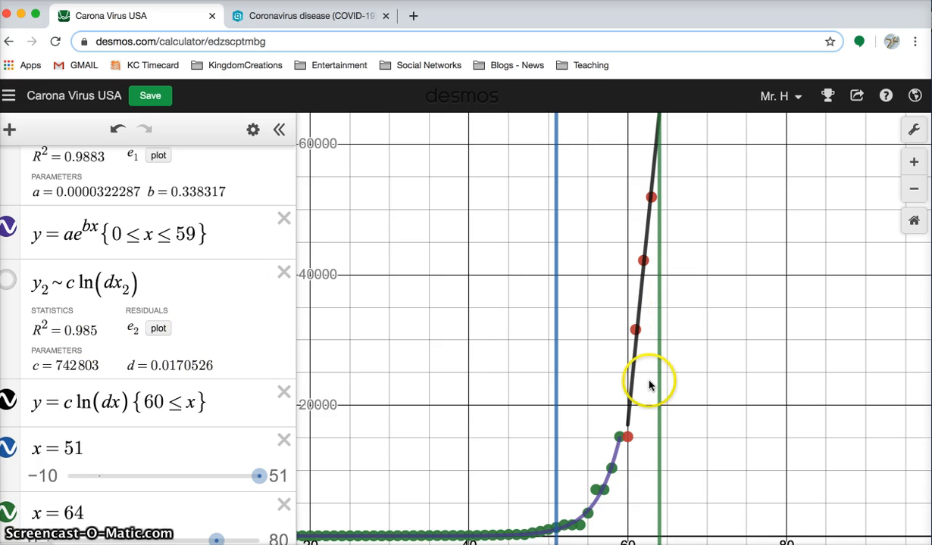
- Remove the upper limit of 59 from the exponential curve's domain, leaving the restriction 0 ≤ x
mouse_move(729, 318)
left_mouse_down()
mouse_move(717, 353)
mouse_move(720, 374)
mouse_move(734, 376)
mouse_move(738, 312)
left_mouse_up()
left_click(195, 234)
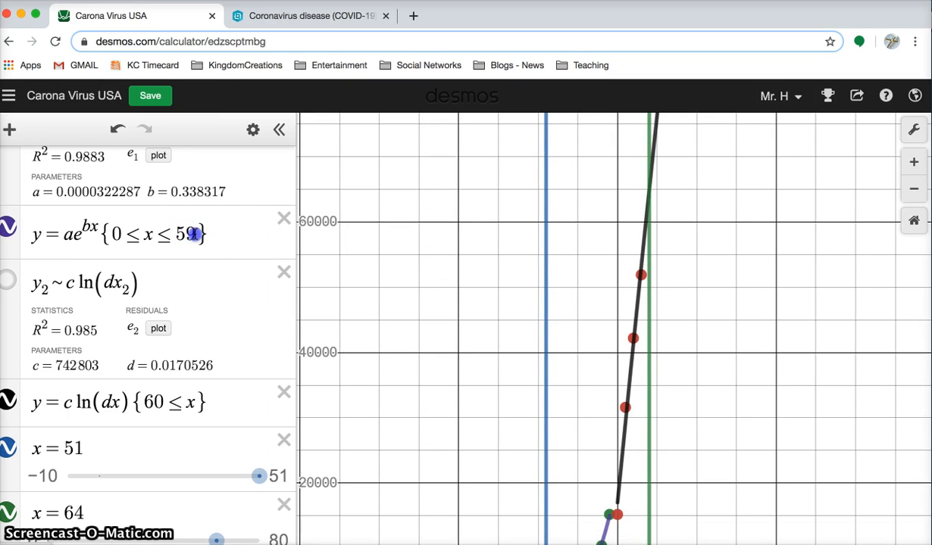
key("BackSpace")
key("BackSpace")
key("BackSpace")
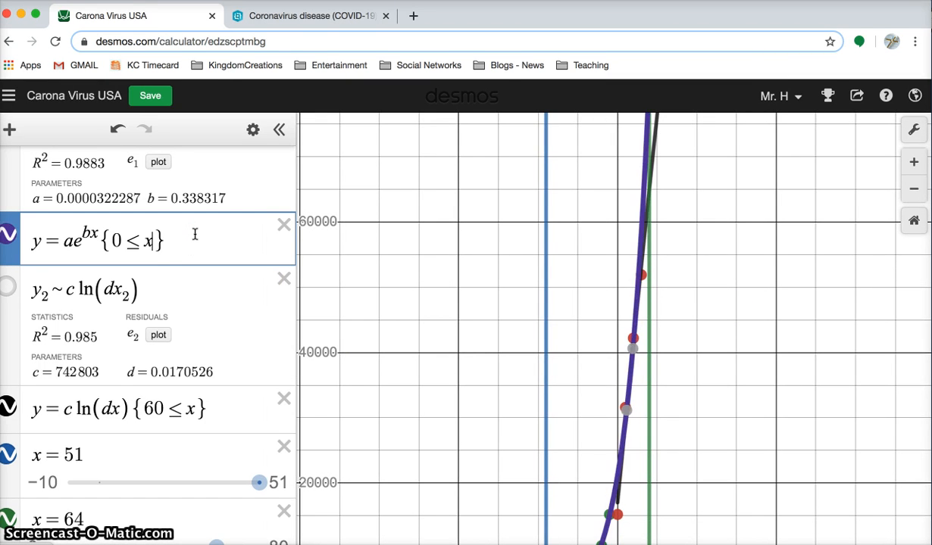
- Read the logarithmic curve's value where it crosses the vertical line x = 64
left_click_drag(725, 258, 741, 464)
scroll(706, 391, "up", 10)
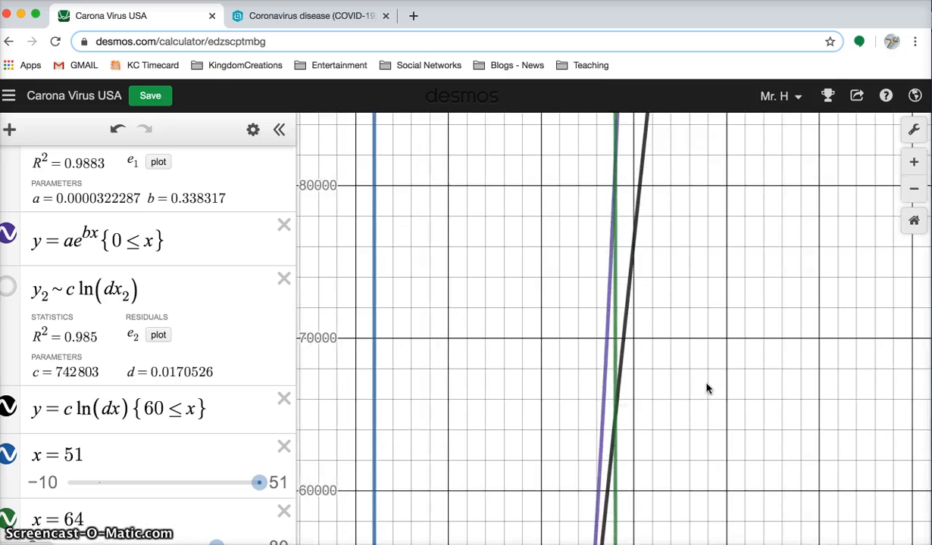
left_click_drag(647, 414, 744, 447)
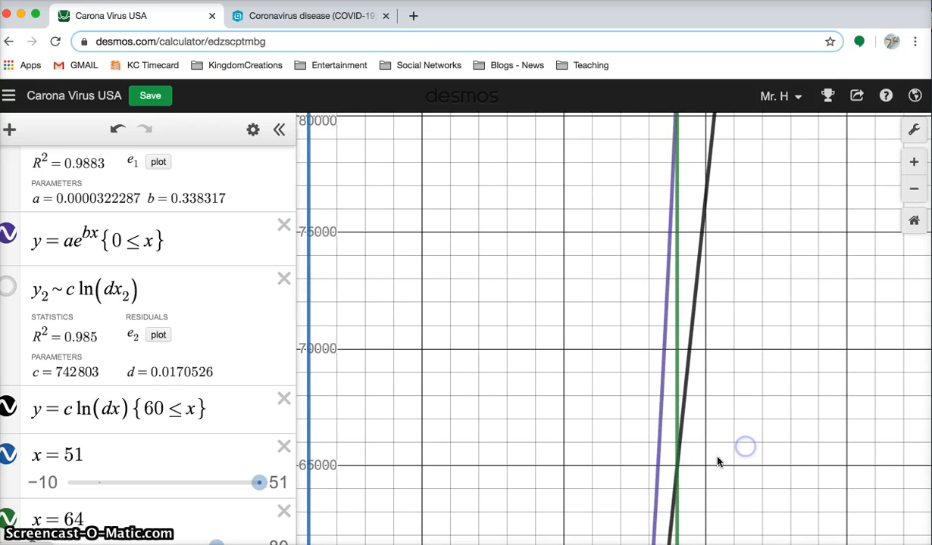
left_click(677, 472)
left_click(678, 471)
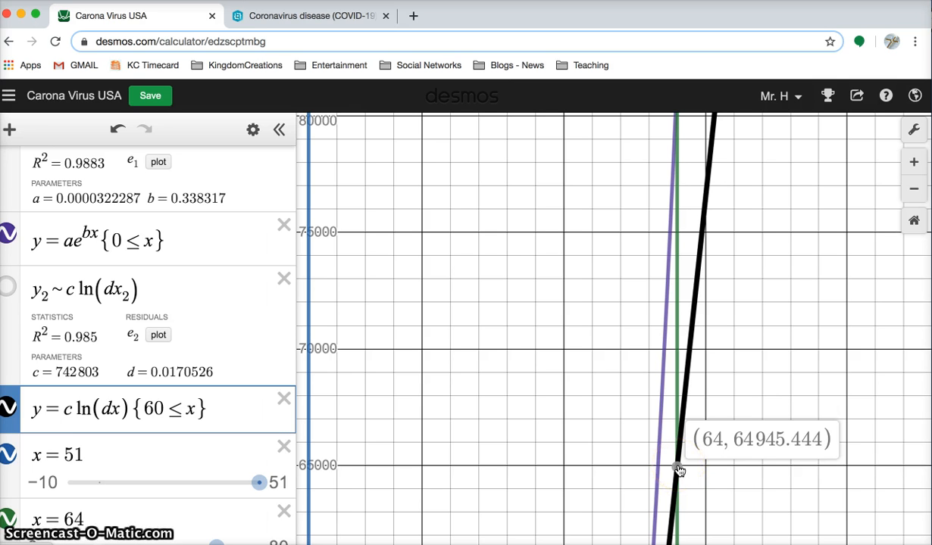
left_click(760, 317)
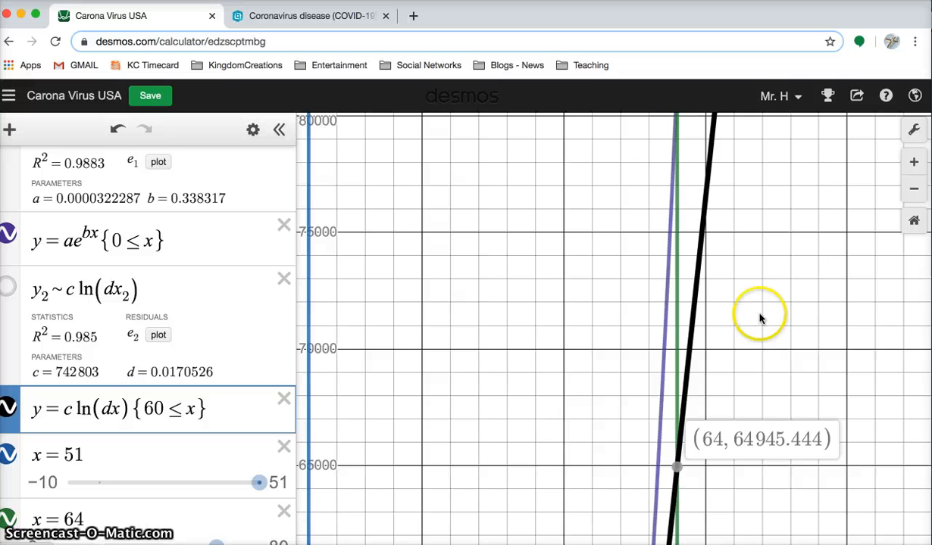
- Read the exponential curve's value where it crosses the vertical line x = 64
left_click_drag(761, 317, 770, 374)
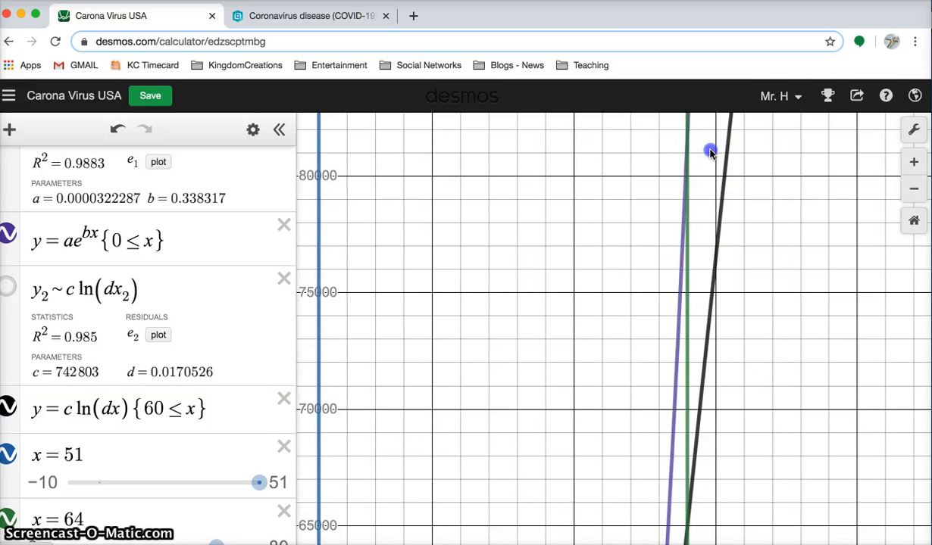
left_click_drag(711, 150, 698, 312)
left_click(678, 311)
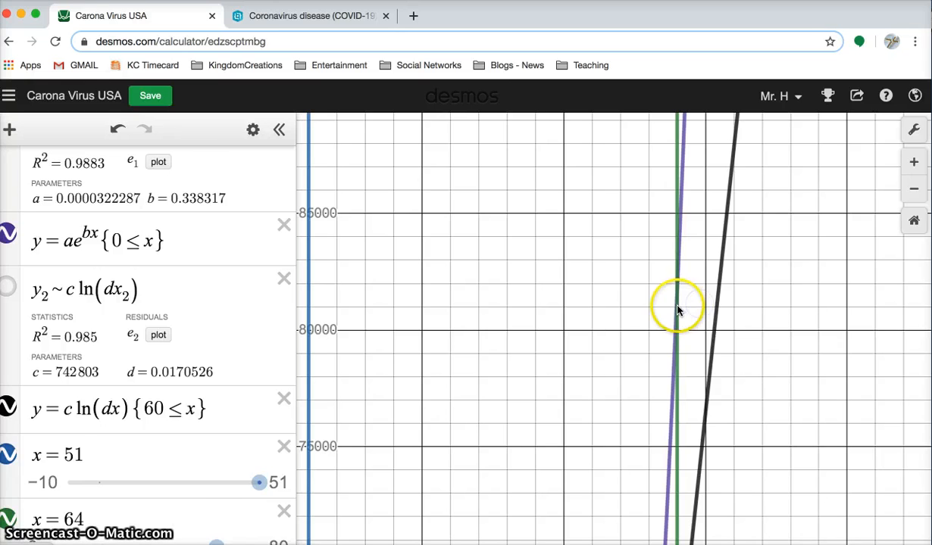
left_click(678, 300)
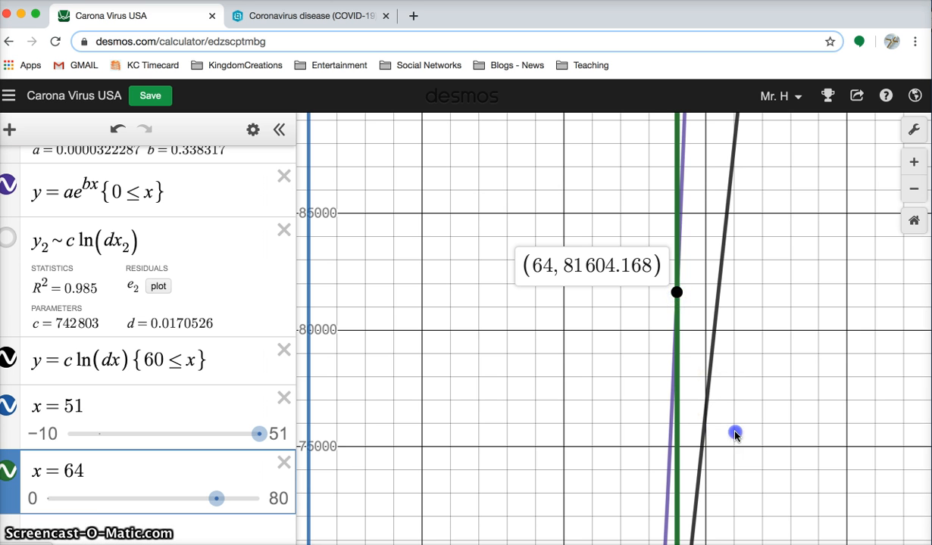
- Compare the 3/25/20 case figure on the COVID-19 Situation Dashboard with the logarithmic curve's value at x = 64 in Desmos
left_click_drag(735, 434, 701, 190)
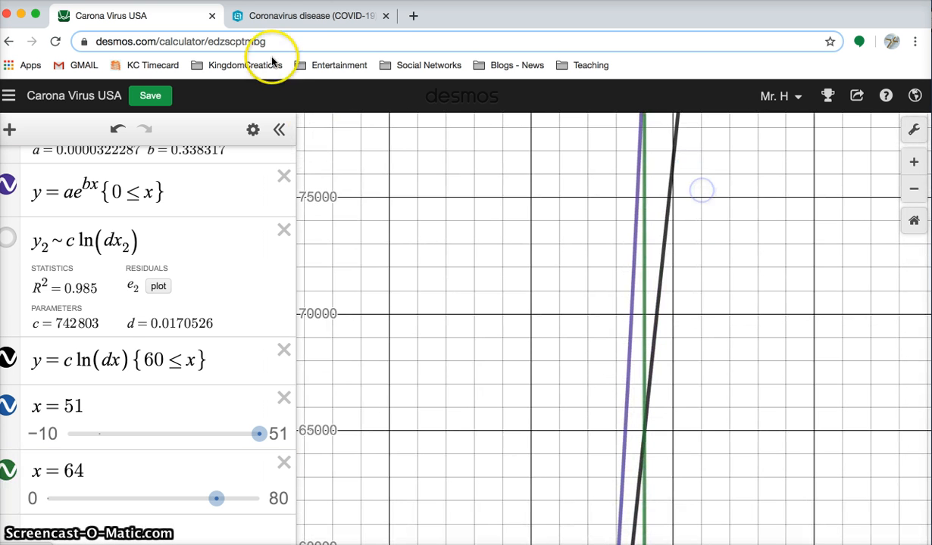
left_click(297, 18)
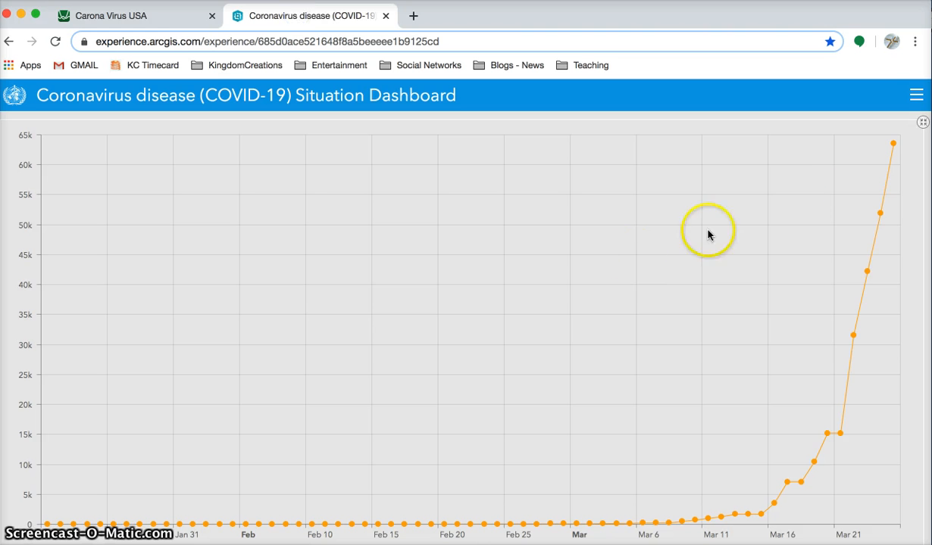
mouse_move(892, 146)
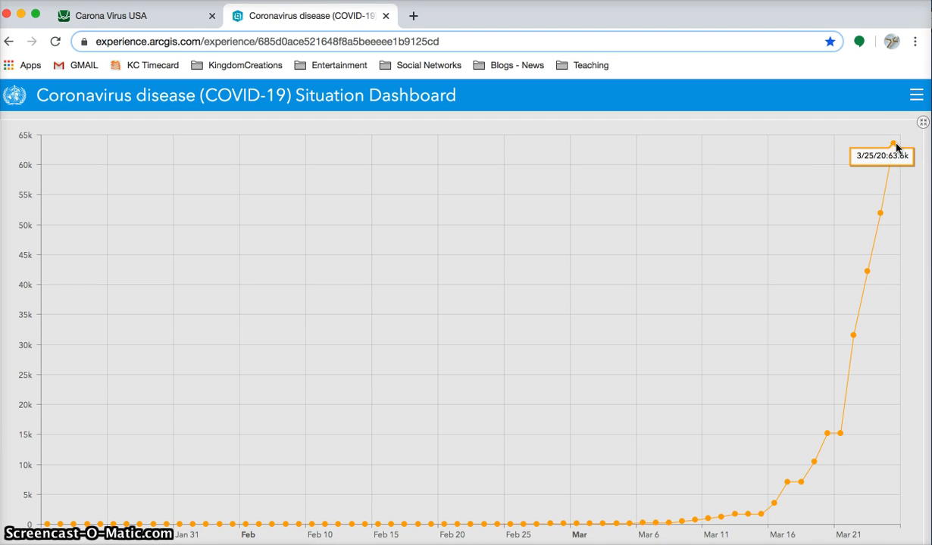
left_click(163, 18)
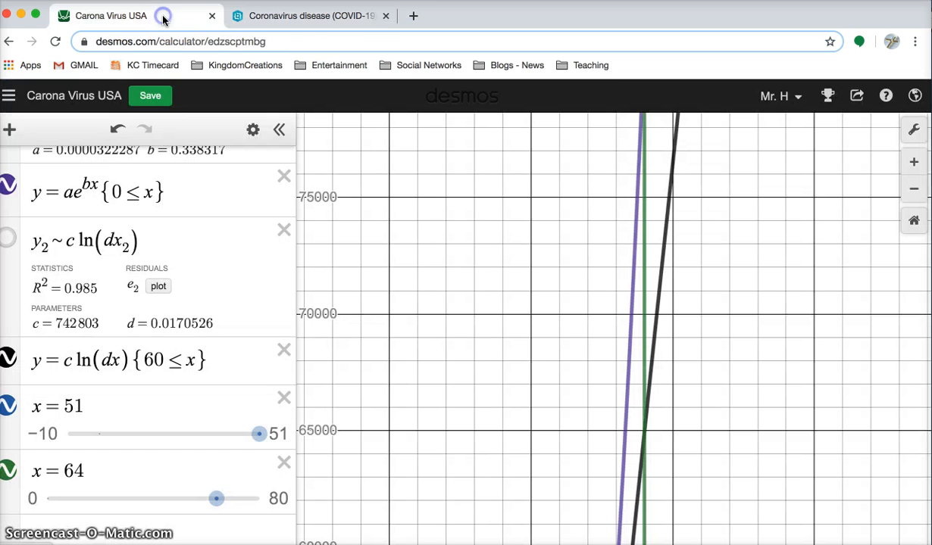
left_click(644, 438)
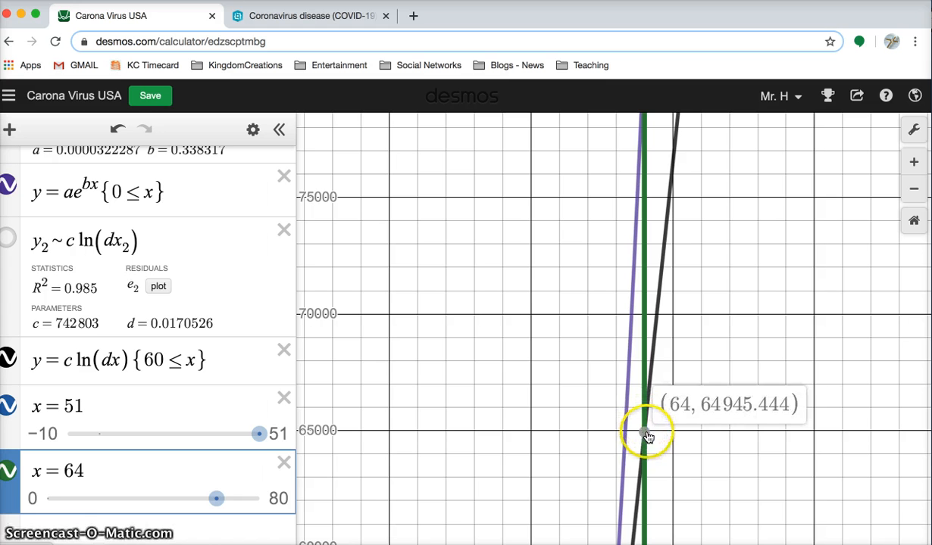
left_click(646, 436)
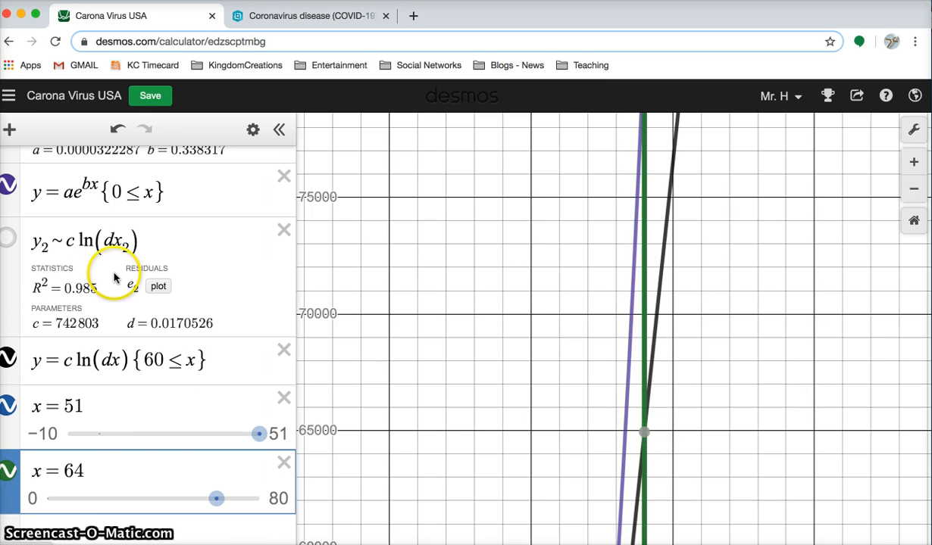
- Add a day 64 row to the x₂/y₂ table with 63600 cases, taking the figure from the dashboard's 3/25/20 point
scroll(91, 277, "up", 5)
scroll(114, 278, "down", 2)
left_click(68, 350)
right_click(64, 363)
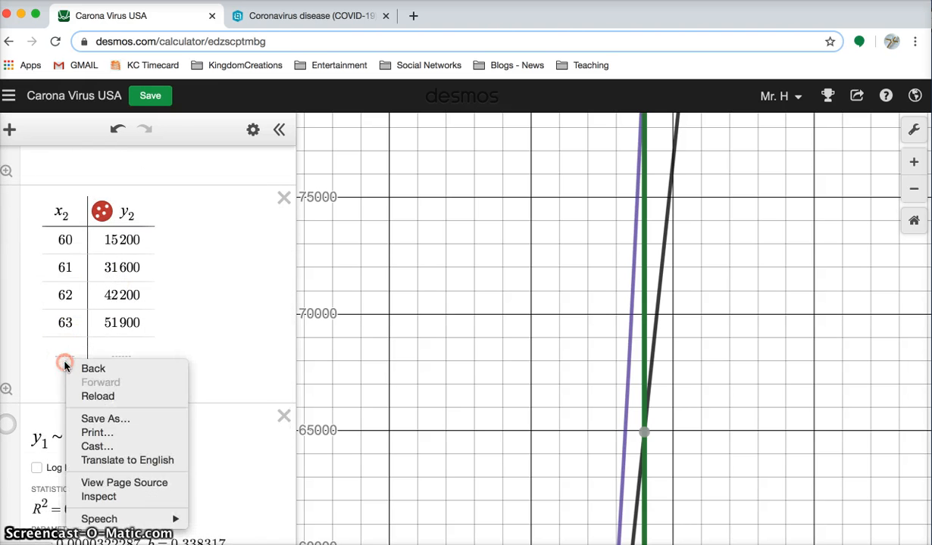
left_click(62, 352)
left_click(63, 353)
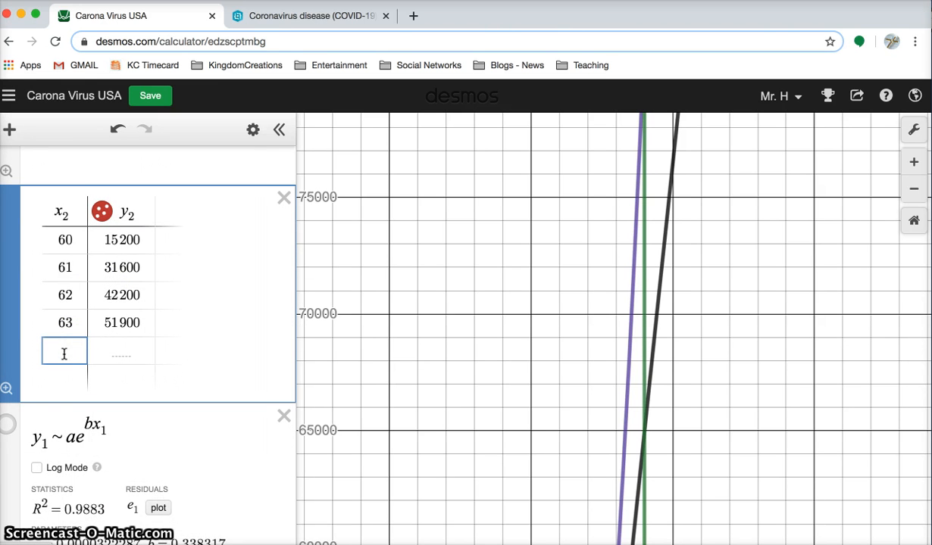
type("64")
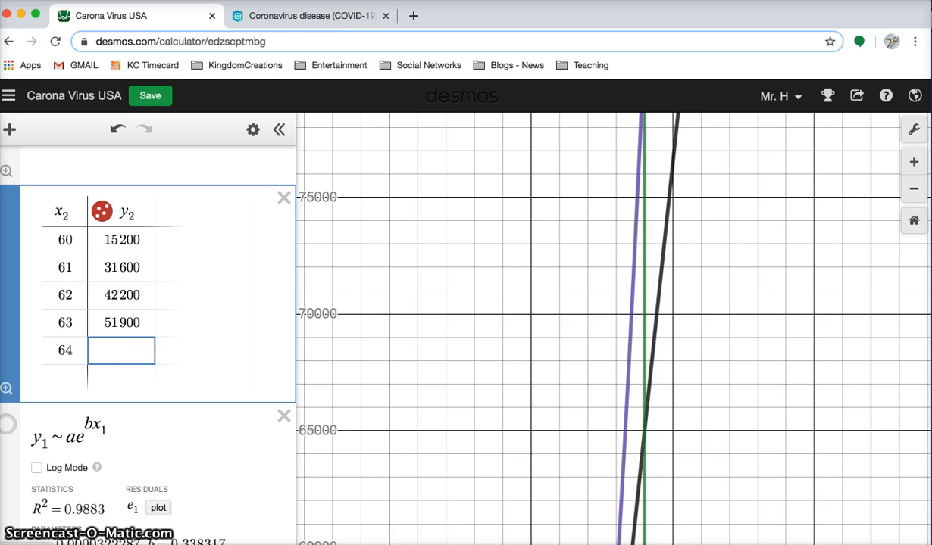
left_click(322, 13)
mouse_move(894, 149)
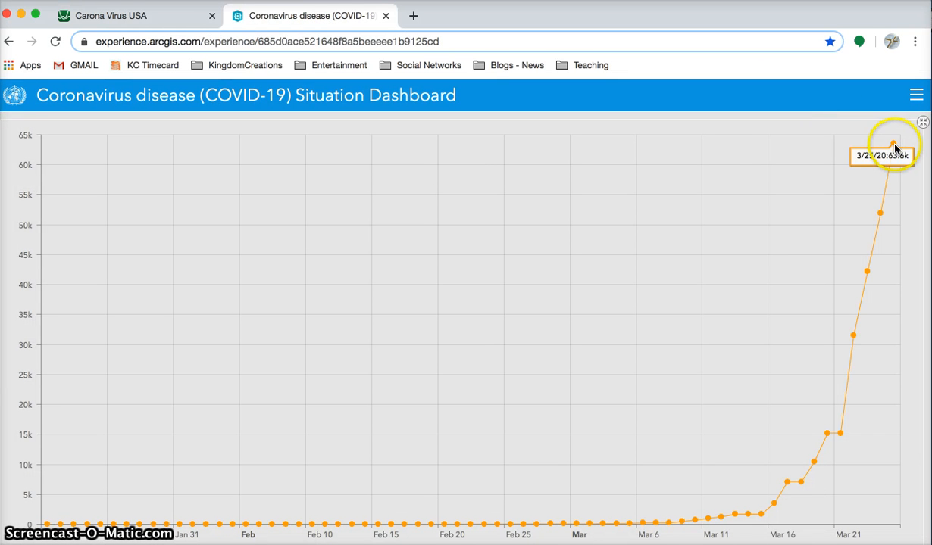
left_click(151, 13)
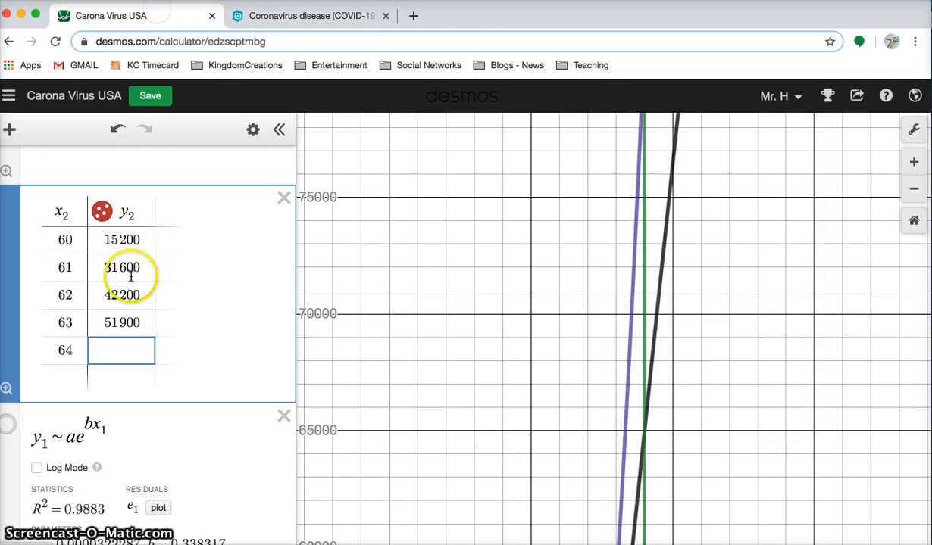
type("63")
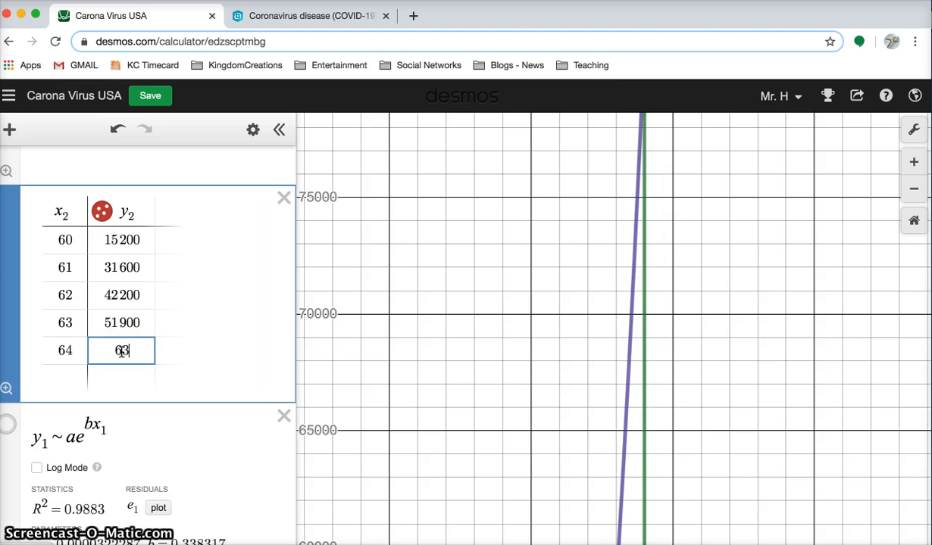
type("600")
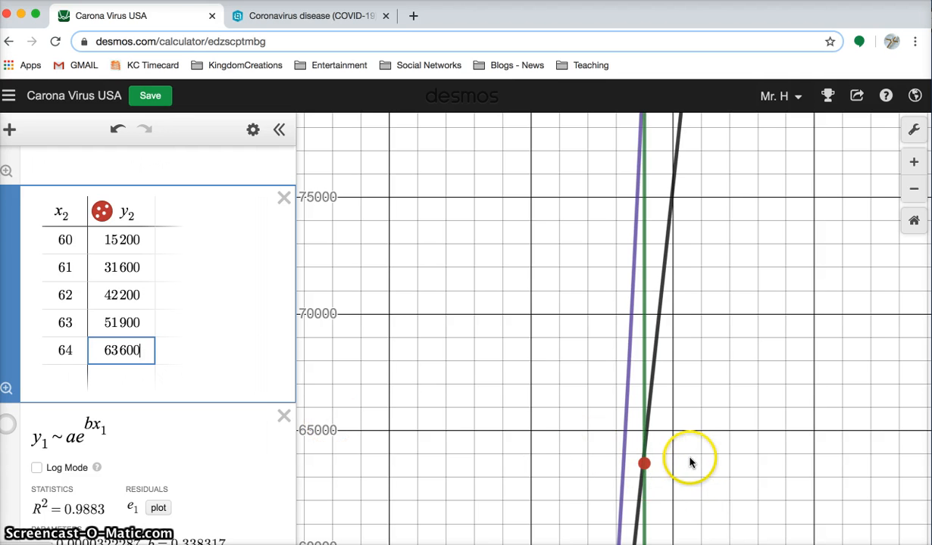
- Move the green vertical line to x = 65 and read the logarithmic curve's value where they cross
left_click_drag(691, 460, 598, 473)
scroll(132, 453, "down", 4)
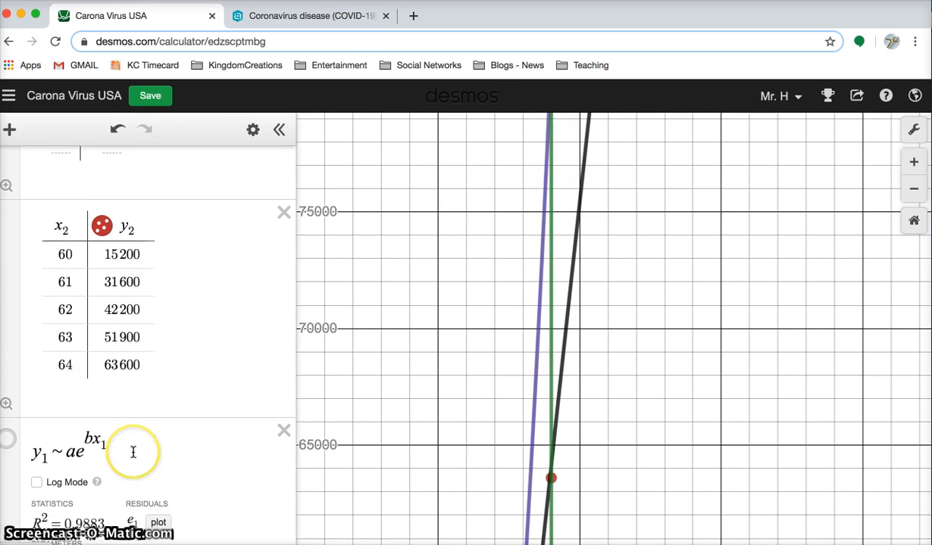
scroll(133, 452, "down", 2)
left_click_drag(216, 485, 222, 488)
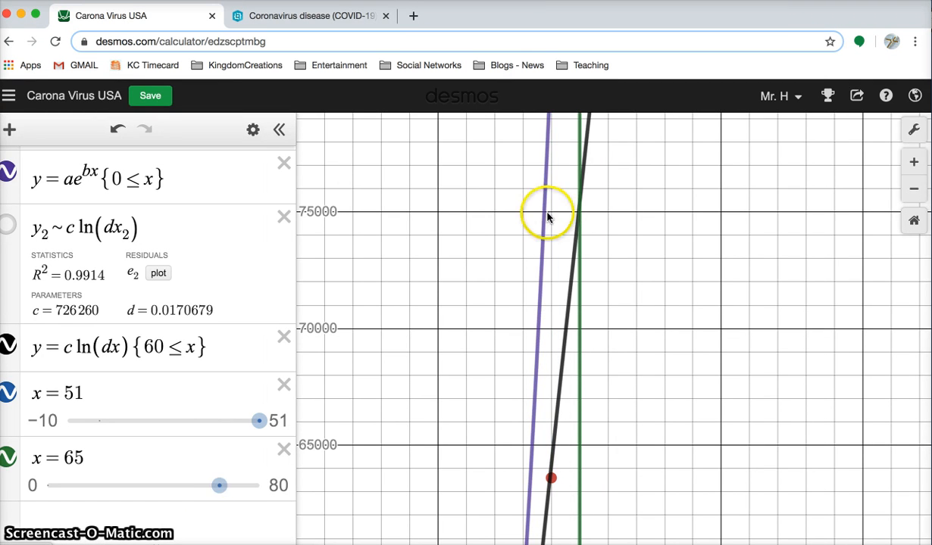
left_click(578, 206)
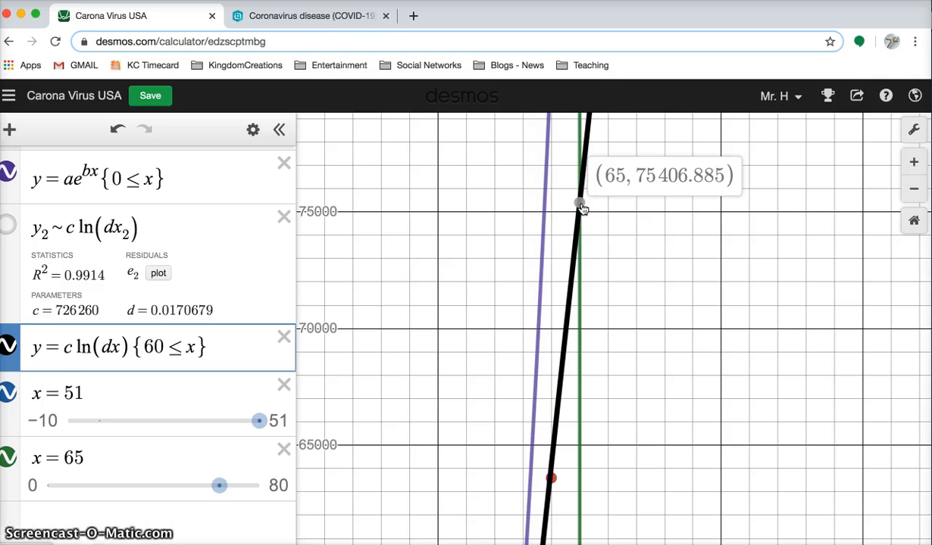
- Check the dashboard's latest data point against the logarithmic curve's value at x = 65 in Desmos
left_click(319, 15)
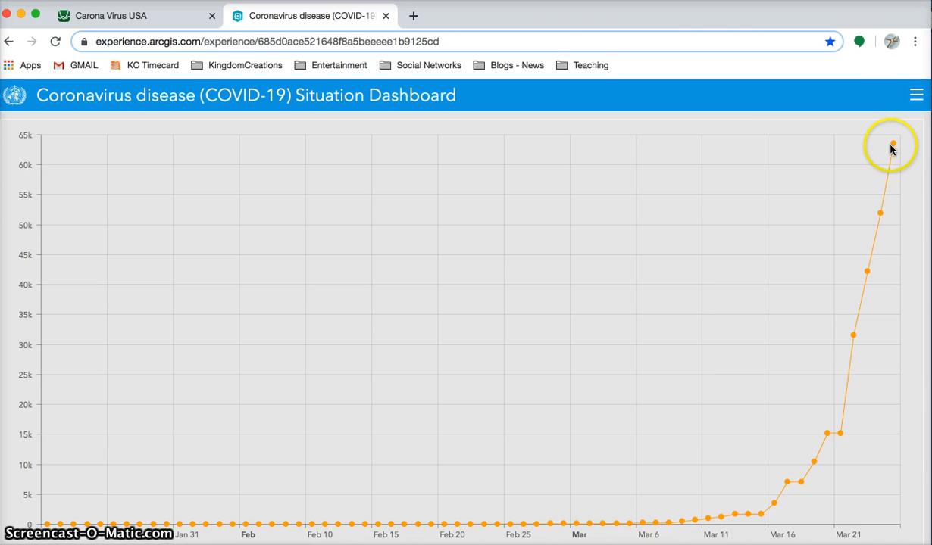
left_click(155, 16)
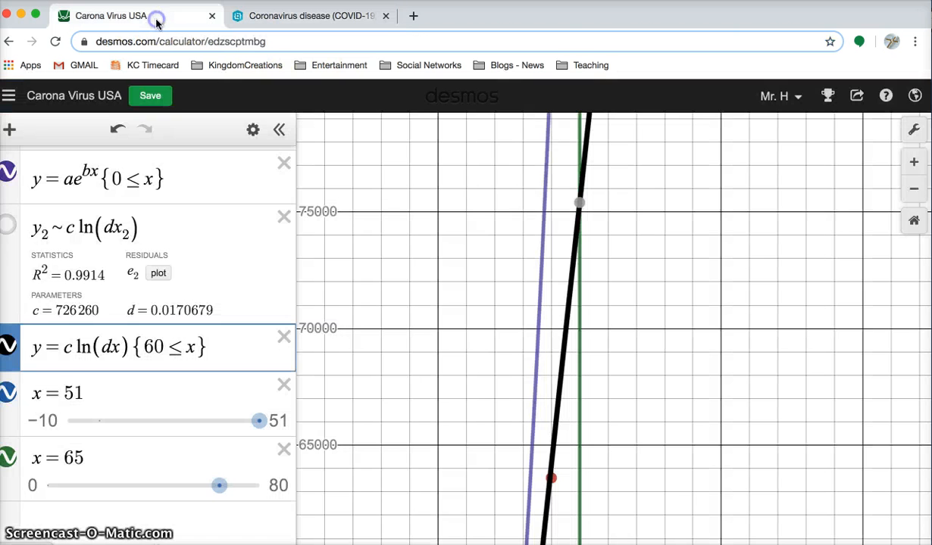
left_click(579, 204)
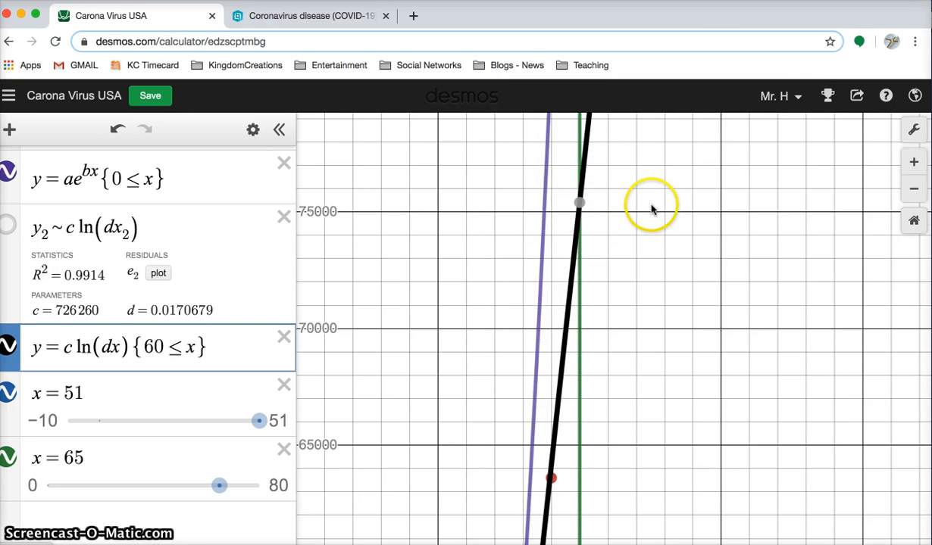
- Examine the long-term shape of the logarithmic curve against the exponential curve over several thousand days
scroll(653, 208, "down", 10)
left_click_drag(696, 159, 584, 361)
scroll(584, 361, "down", 4)
scroll(584, 366, "down", 8)
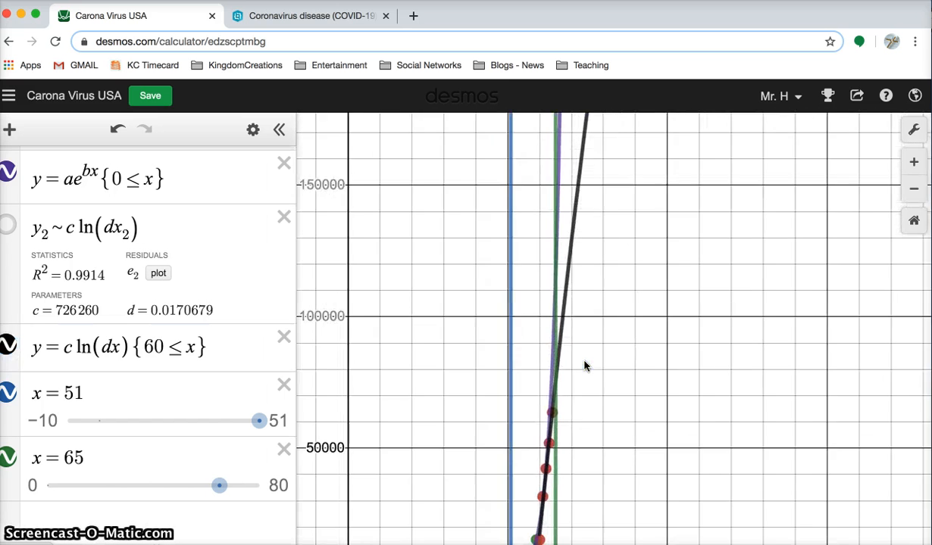
left_click(667, 267)
scroll(668, 267, "down", 10)
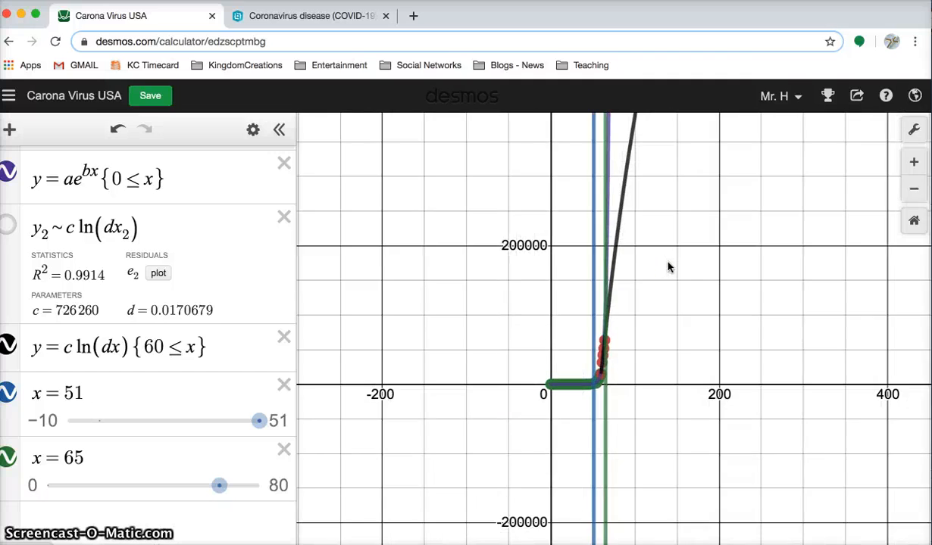
left_click_drag(716, 206, 578, 431)
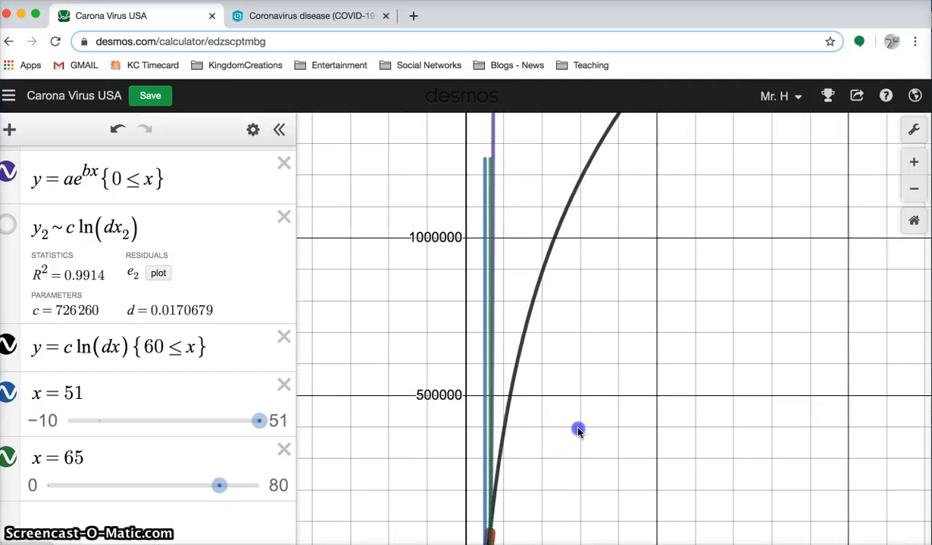
scroll(633, 330, "down", 5)
scroll(632, 329, "down", 3)
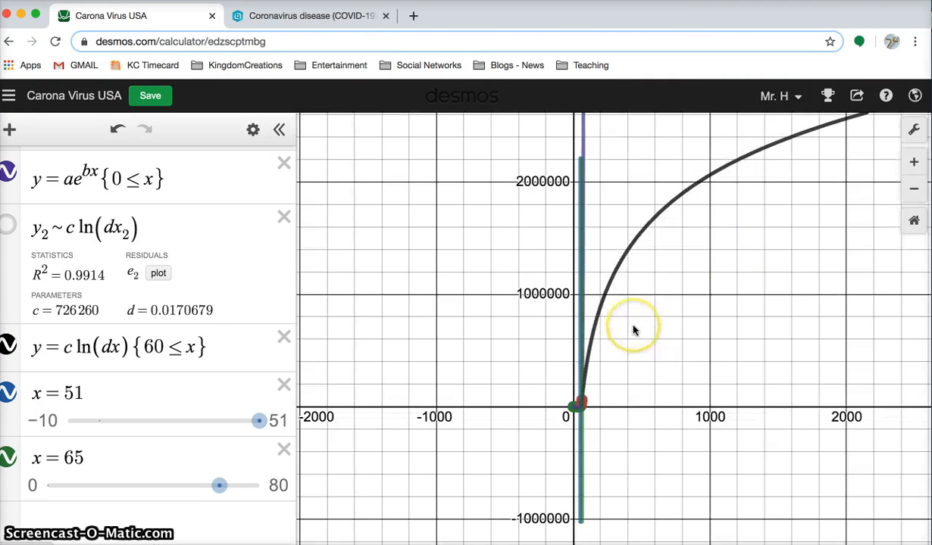
scroll(728, 260, "down", 4)
scroll(728, 265, "down", 3)
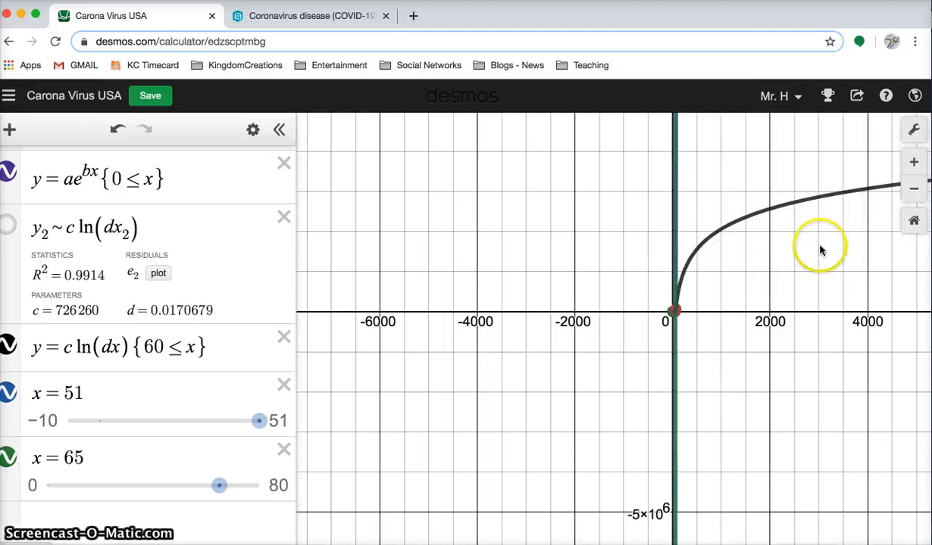
left_click_drag(815, 249, 715, 305)
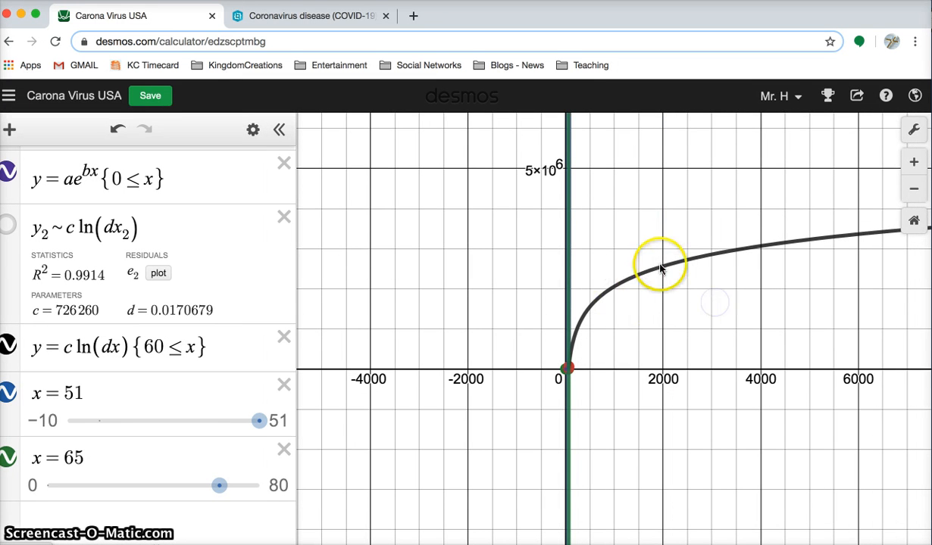
scroll(661, 307, "up", 10)
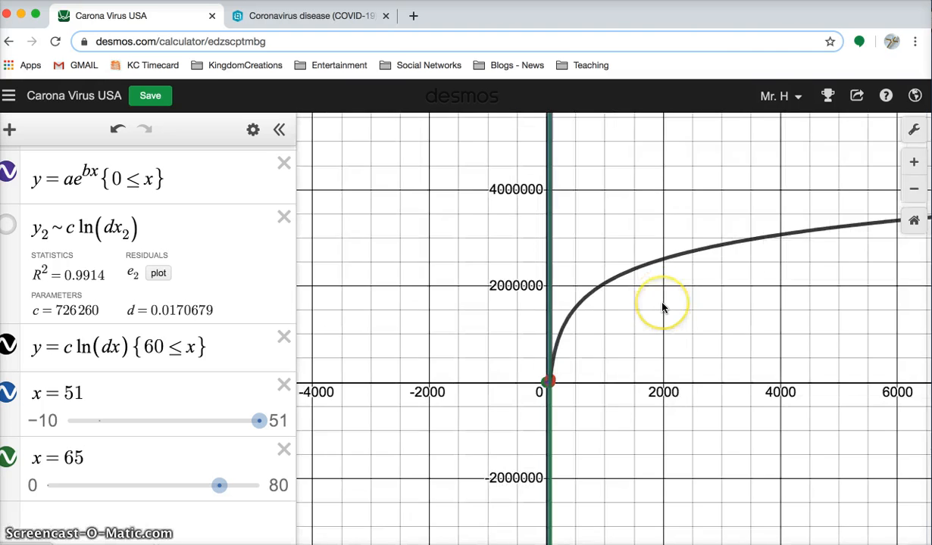
- Examine how the exponential and logarithmic curves follow the case data points between about day 50 and day 65
left_click_drag(511, 359, 755, 241)
scroll(661, 299, "up", 3)
scroll(661, 296, "up", 2)
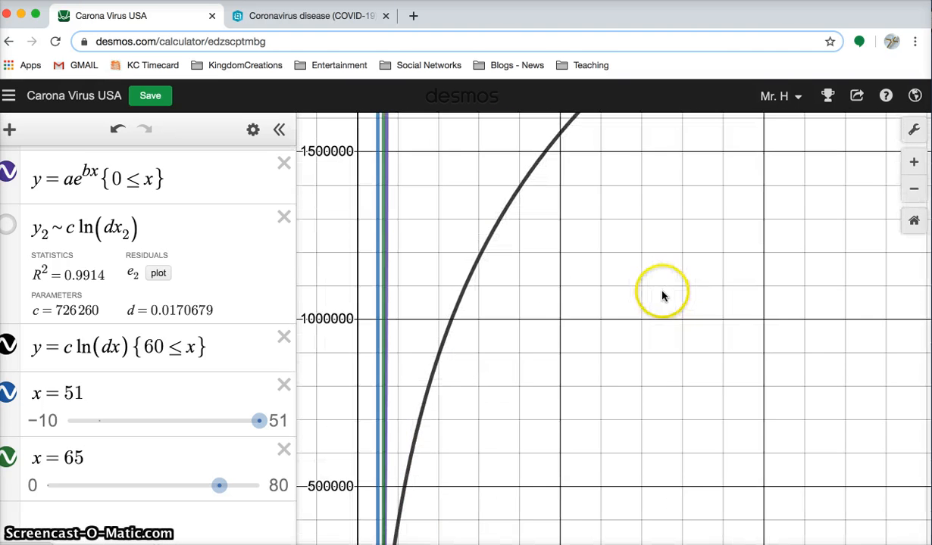
left_click_drag(539, 358, 707, 158)
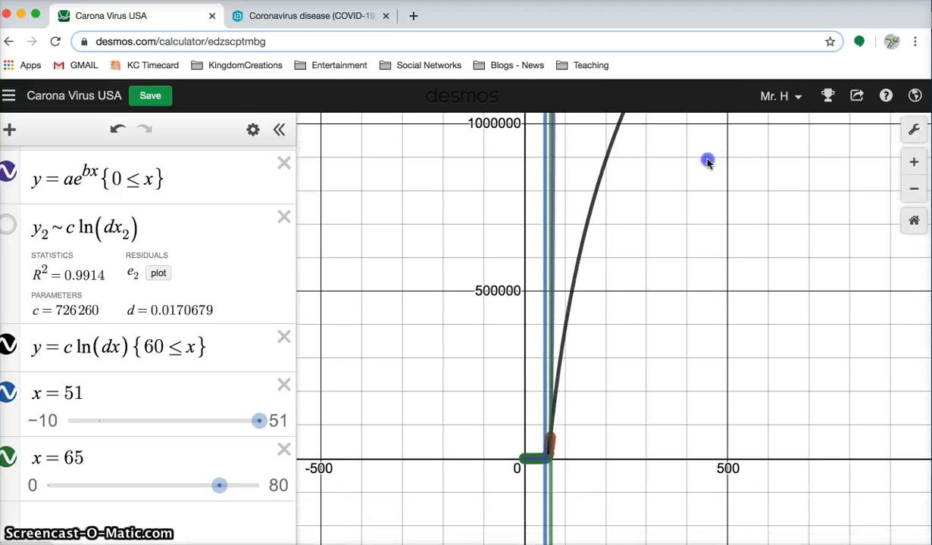
scroll(633, 317, "up", 3)
left_click_drag(564, 449, 638, 258)
scroll(623, 298, "up", 6)
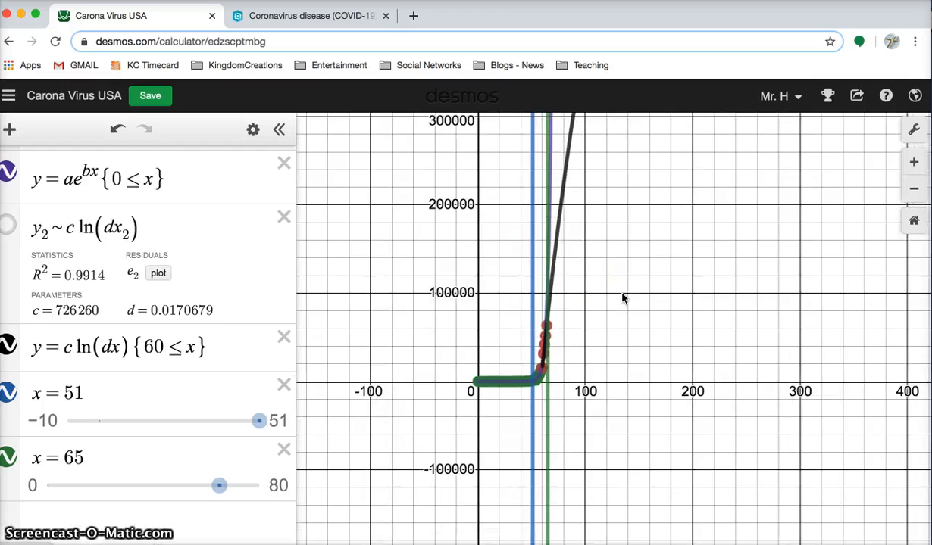
left_click_drag(482, 422, 603, 271)
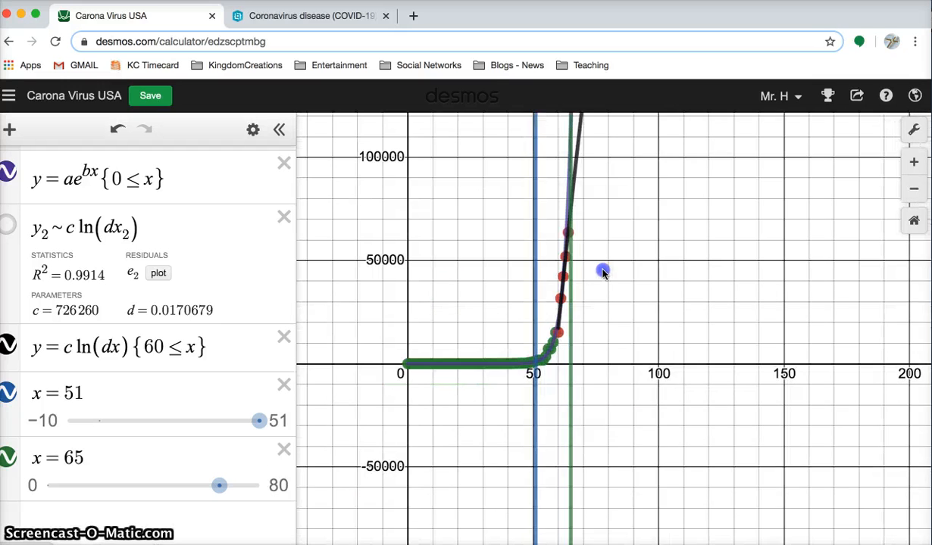
scroll(606, 315, "up", 4)
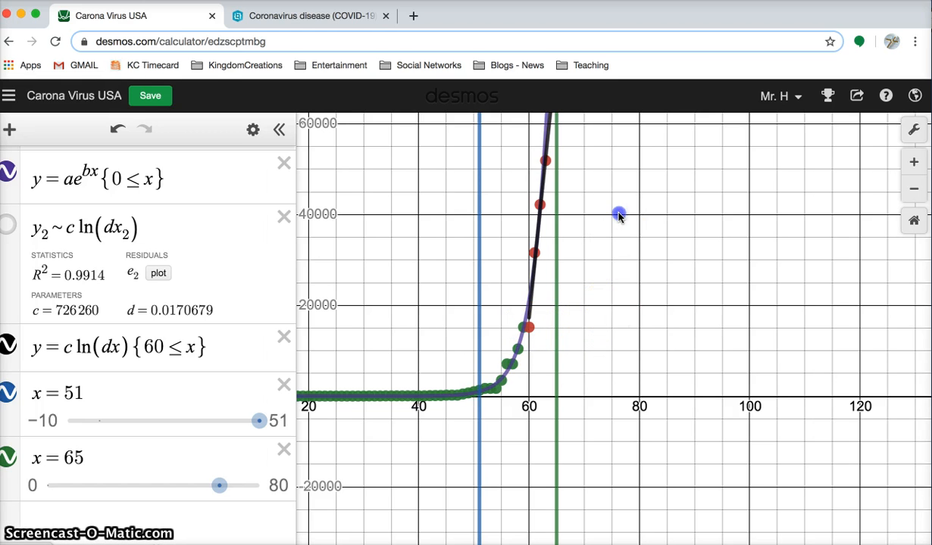
- Read the logarithmic curve's value where it crosses the green vertical line at x = 65
left_click_drag(617, 215, 594, 396)
scroll(593, 409, "down", 5)
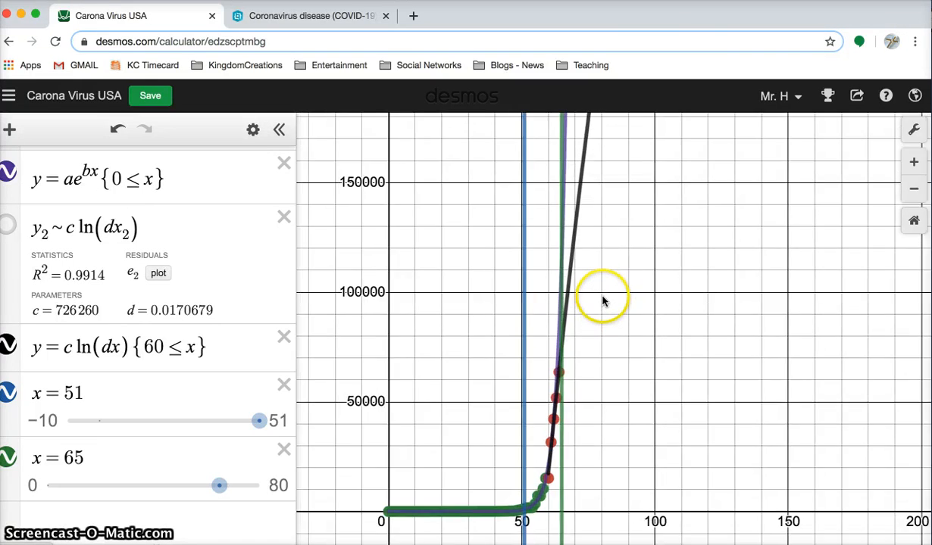
scroll(602, 303, "up", 5)
left_click_drag(573, 356, 635, 209)
scroll(622, 234, "up", 3)
left_click_drag(580, 235, 531, 303)
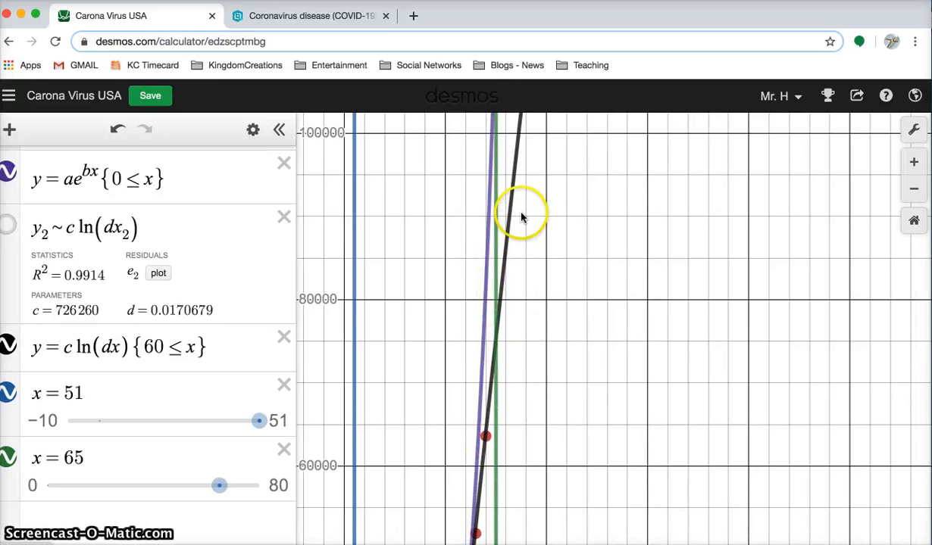
left_click_drag(607, 326, 584, 441)
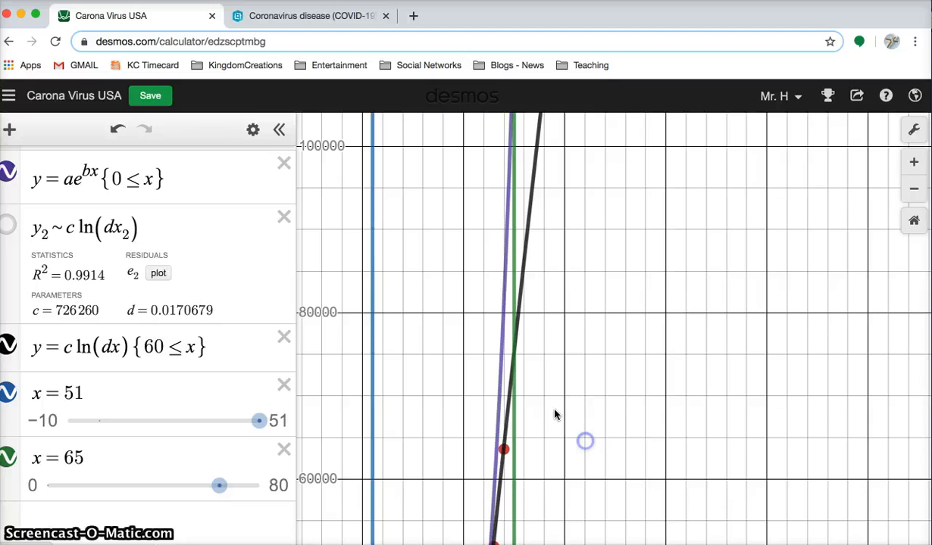
left_click(515, 357)
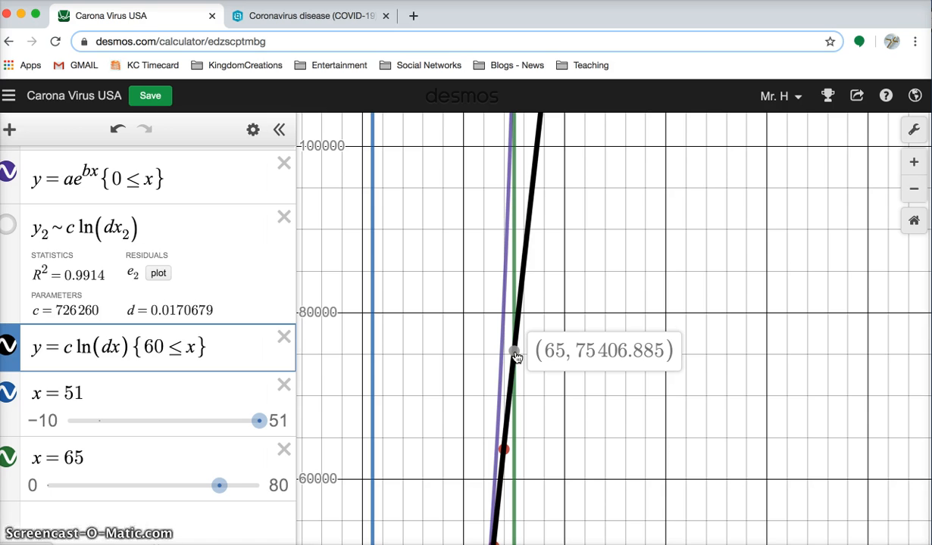
left_click(568, 287)
- Read the exponential curve's value where it crosses the green vertical line at x = 65
left_click_drag(572, 276, 582, 498)
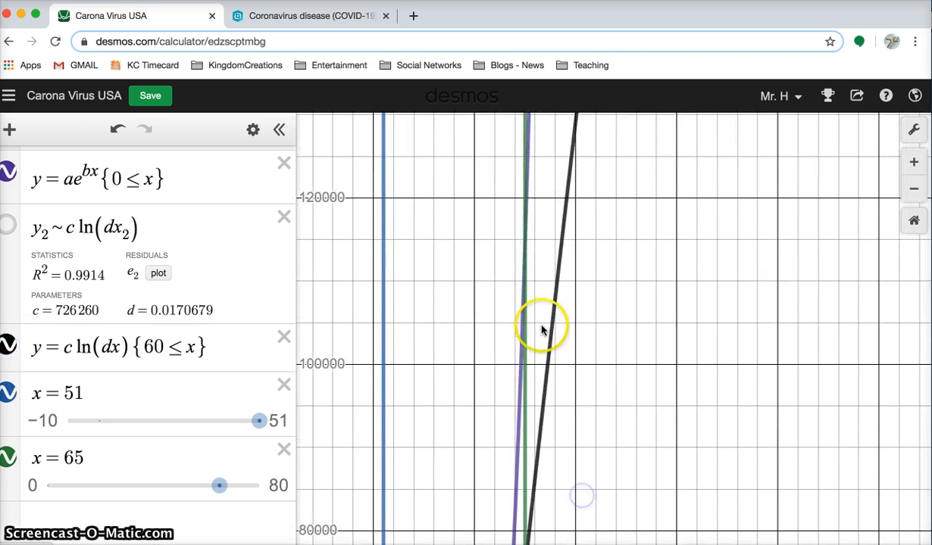
left_click(524, 245)
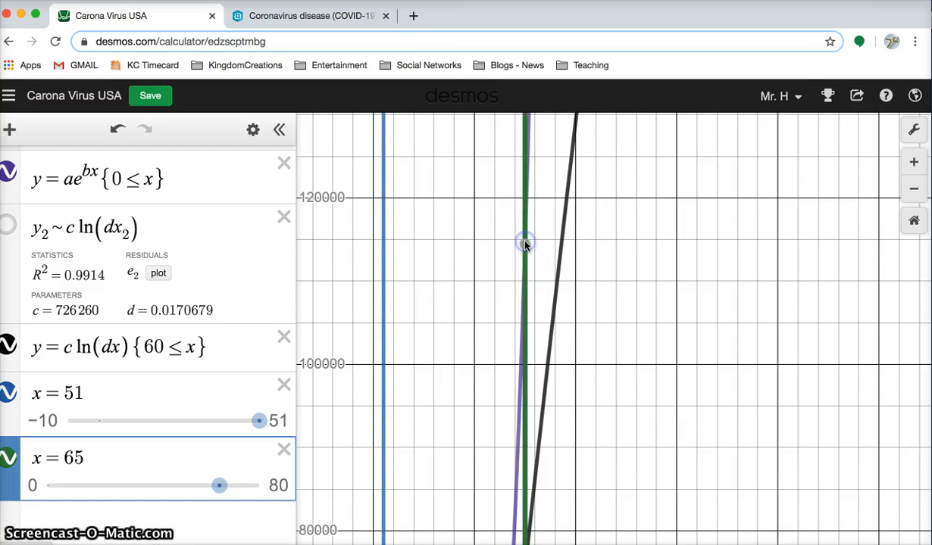
left_click(525, 245)
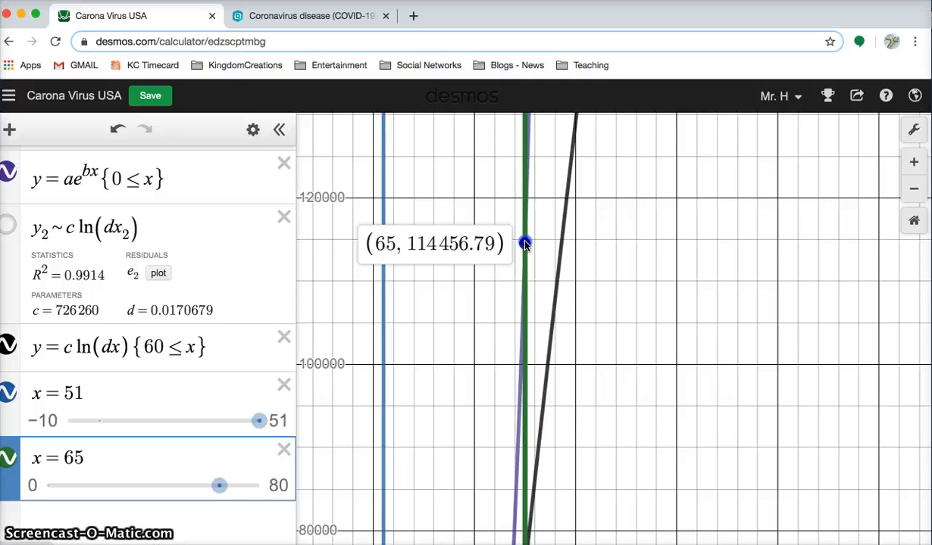
left_click(693, 383)
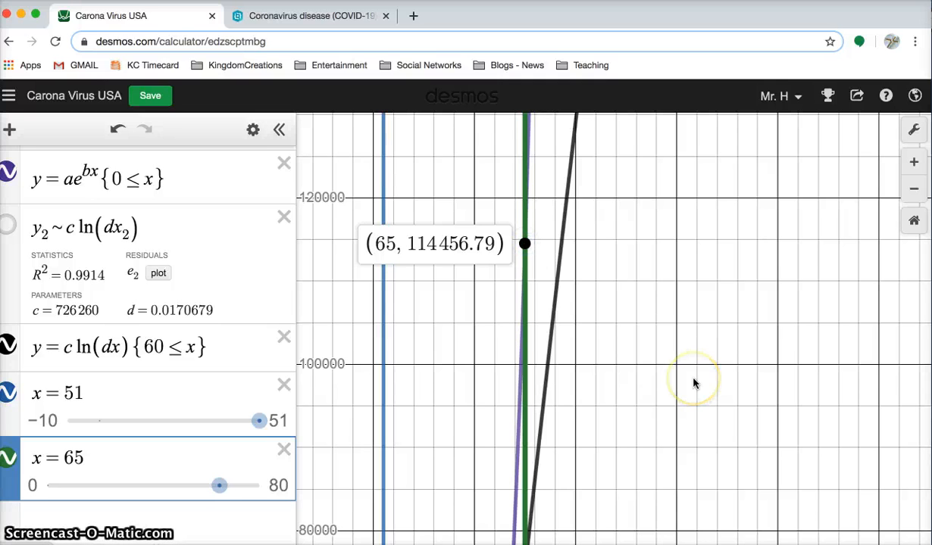